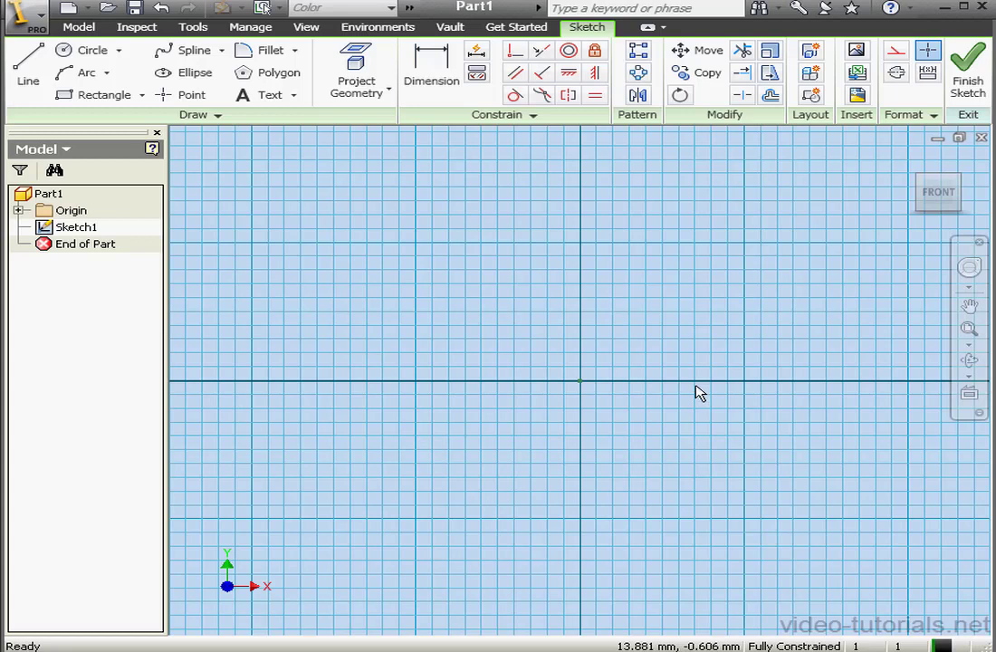
- Turn on construction geometry and sketch a roughly square rectangle enclosing the origin
{"action": "left_click", "coordinate": [897, 54]}
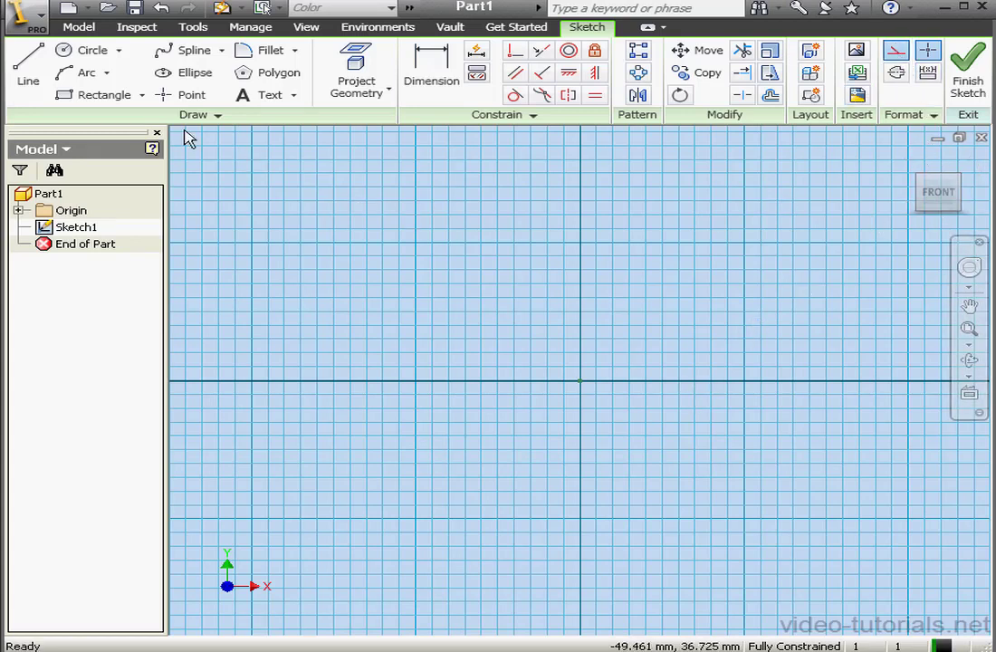
{"action": "left_click", "coordinate": [104, 95]}
{"action": "left_click", "coordinate": [413, 203]}
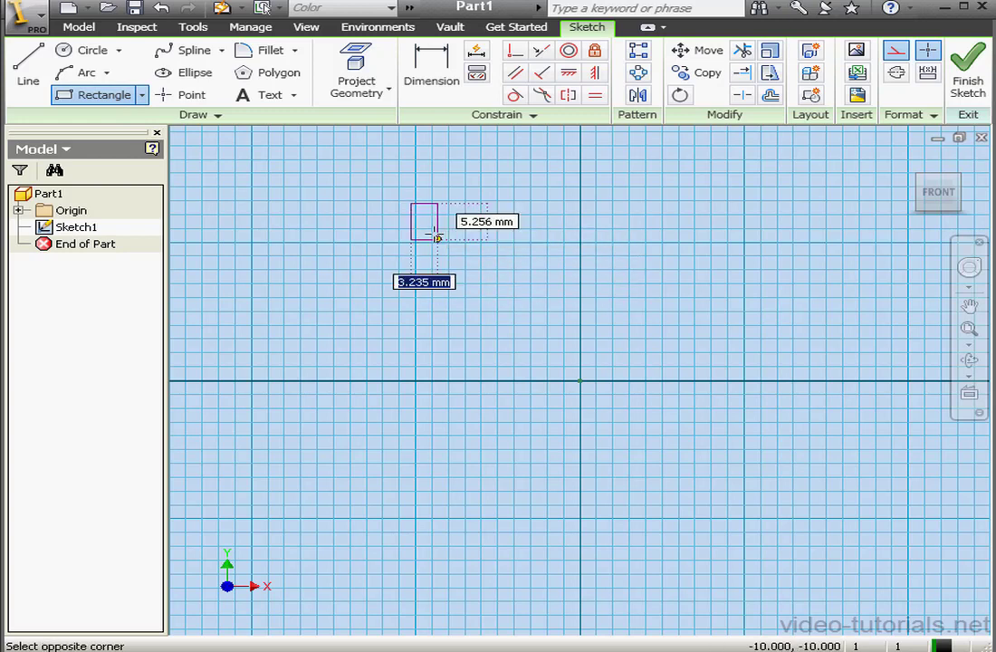
{"action": "left_click", "coordinate": [759, 545]}
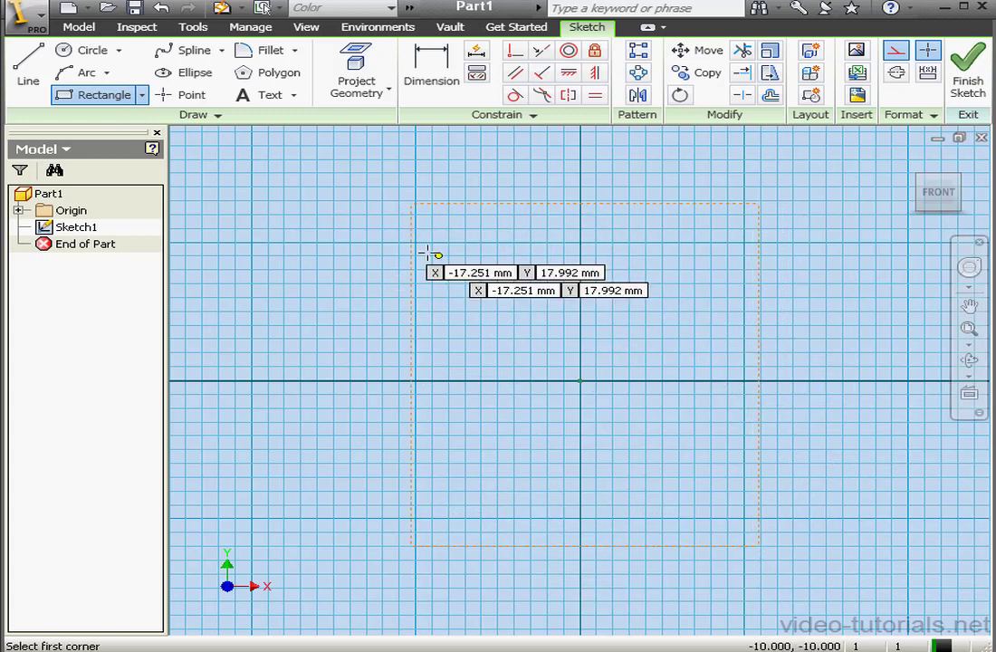
- Draw a construction diagonal from the rectangle's lower-left corner to its upper-right corner
{"action": "left_click", "coordinate": [29, 76]}
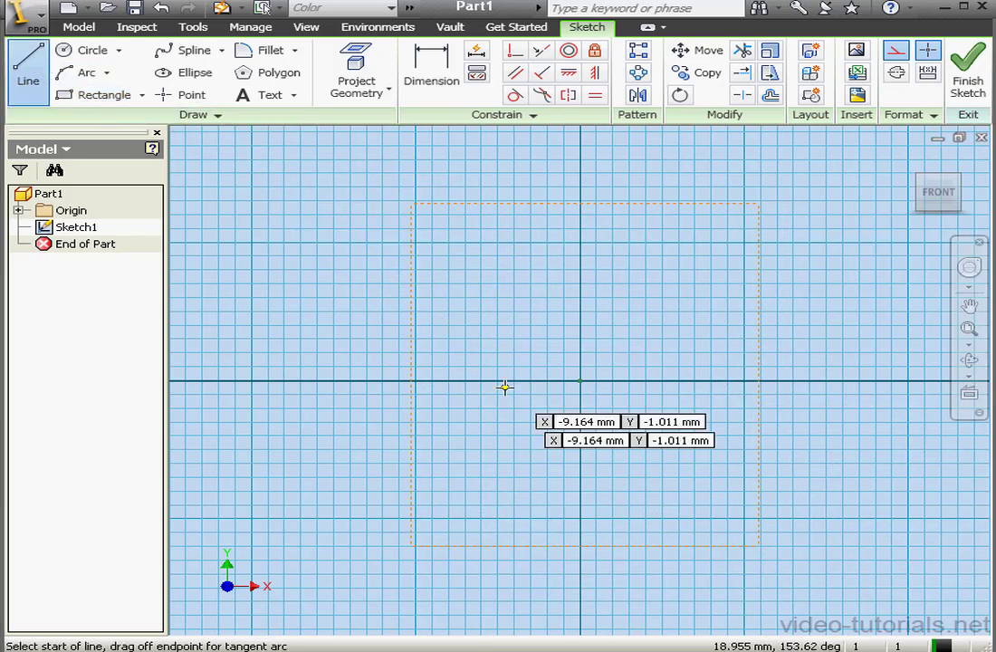
{"action": "left_click", "coordinate": [412, 546]}
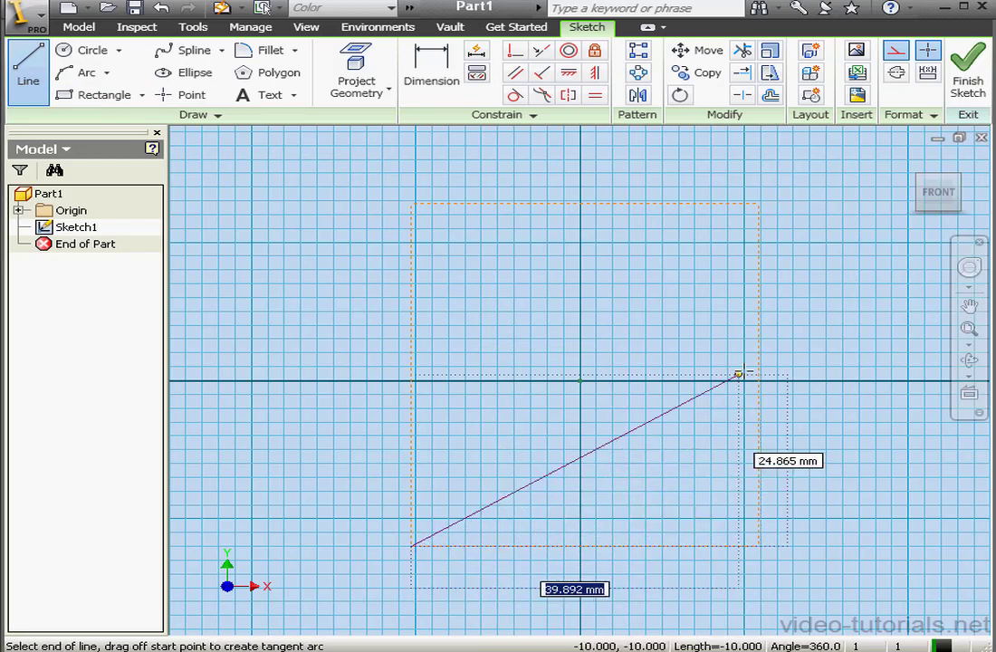
{"action": "left_click", "coordinate": [758, 202]}
{"action": "right_click", "coordinate": [779, 183]}
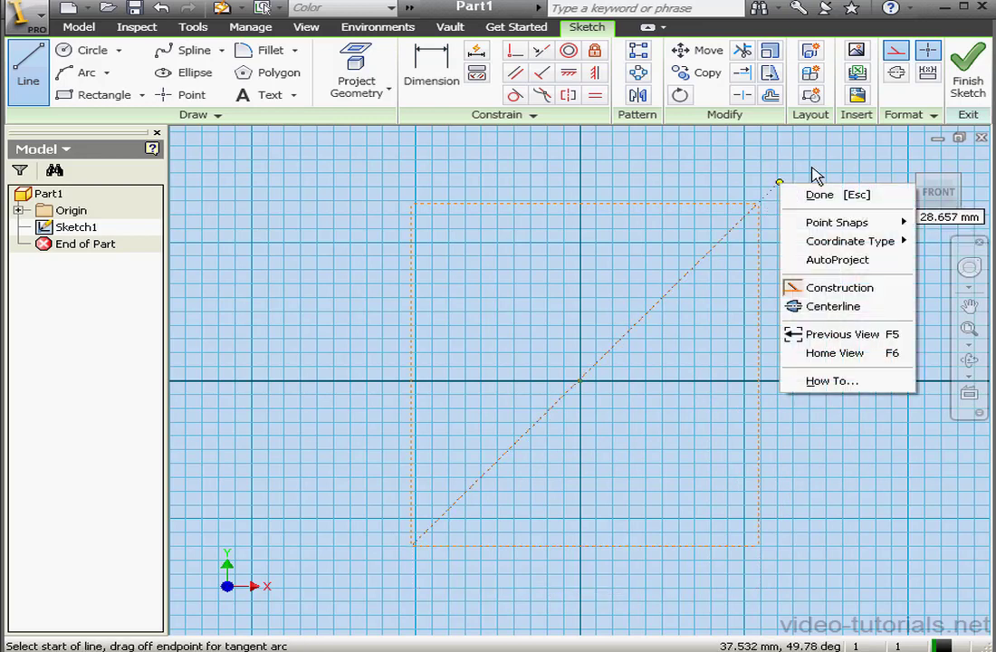
{"action": "left_click", "coordinate": [852, 192]}
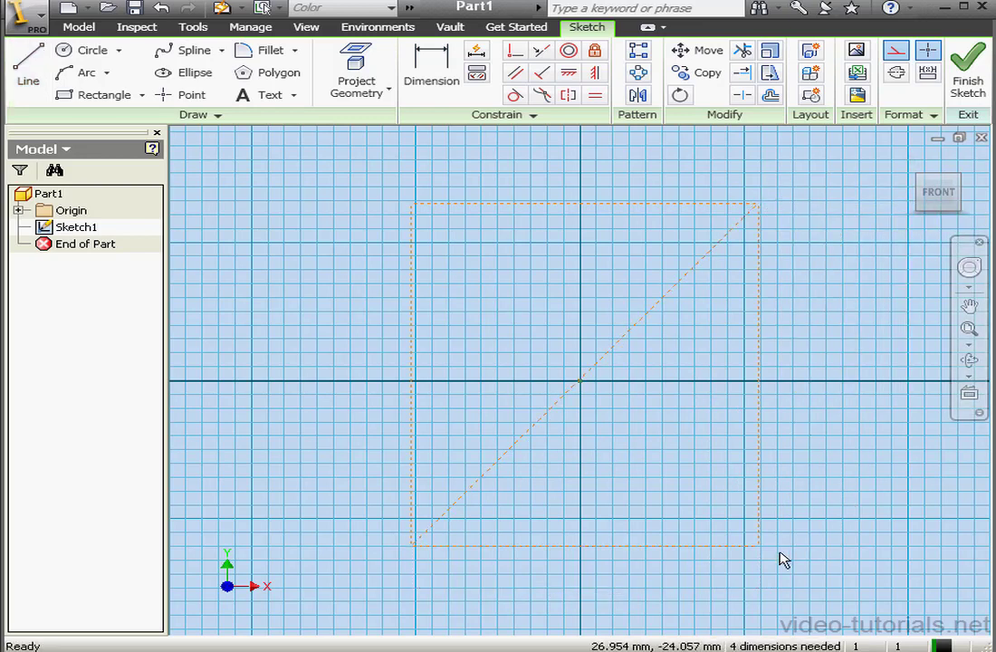
- Shift the construction rectangle off the origin by its corner and diagonal, and place a sketch point at the diagonal's midpoint
{"action": "left_click_drag", "start_coordinate": [759, 545], "coordinate": [788, 528]}
{"action": "left_click_drag", "start_coordinate": [625, 335], "coordinate": [554, 357]}
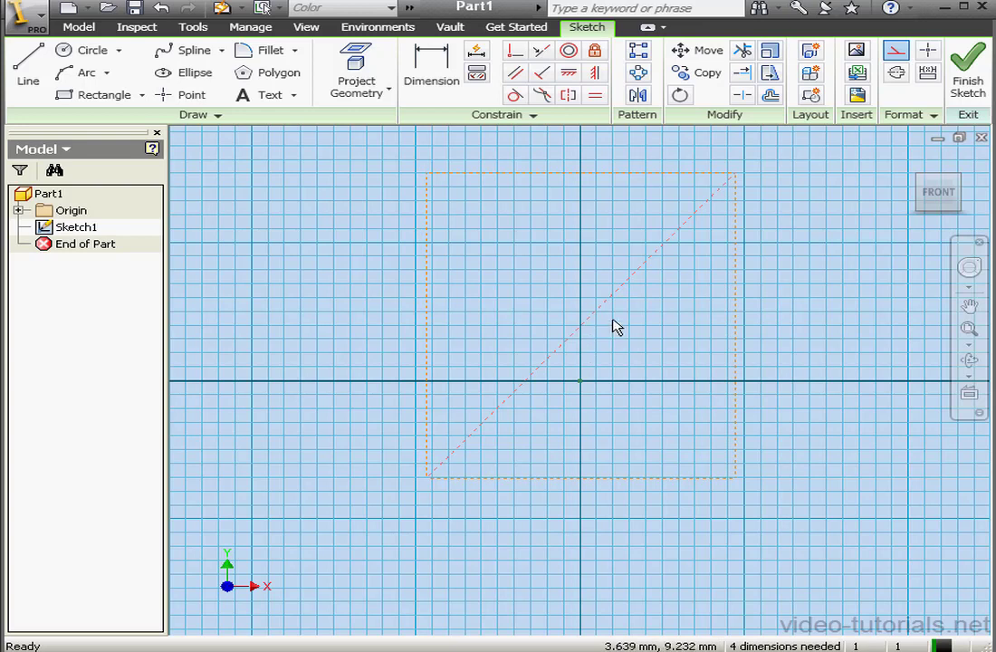
{"action": "left_click", "coordinate": [179, 96]}
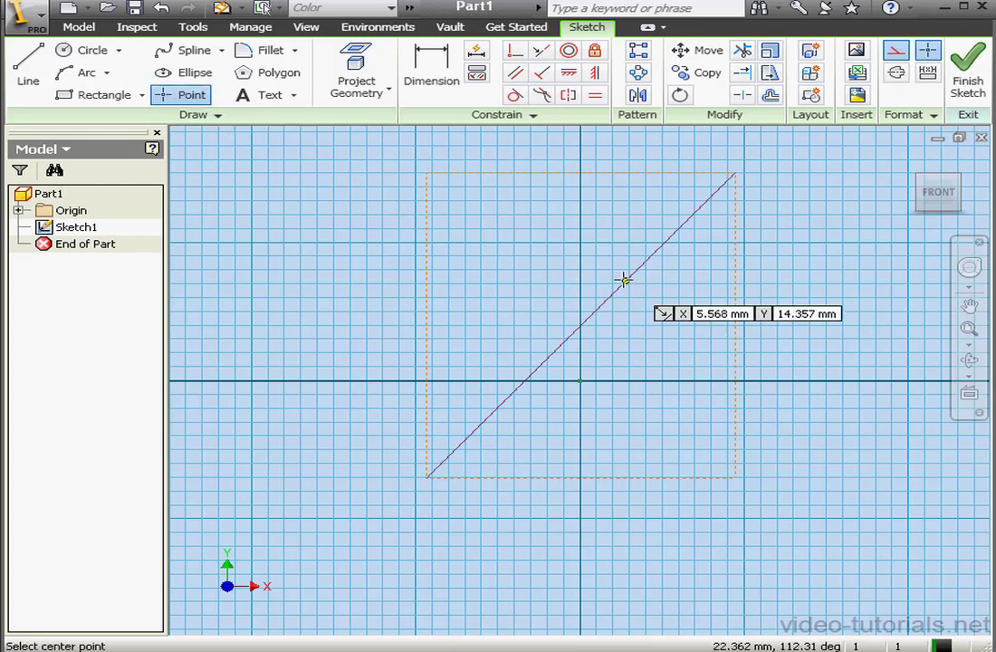
{"action": "left_click", "coordinate": [581, 323]}
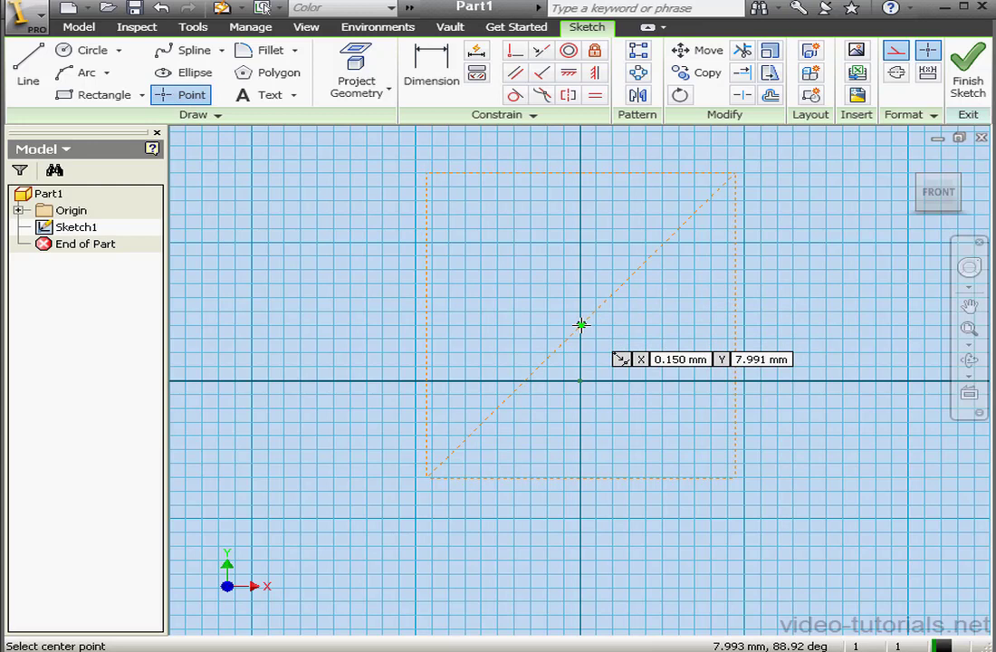
{"action": "right_click", "coordinate": [636, 333]}
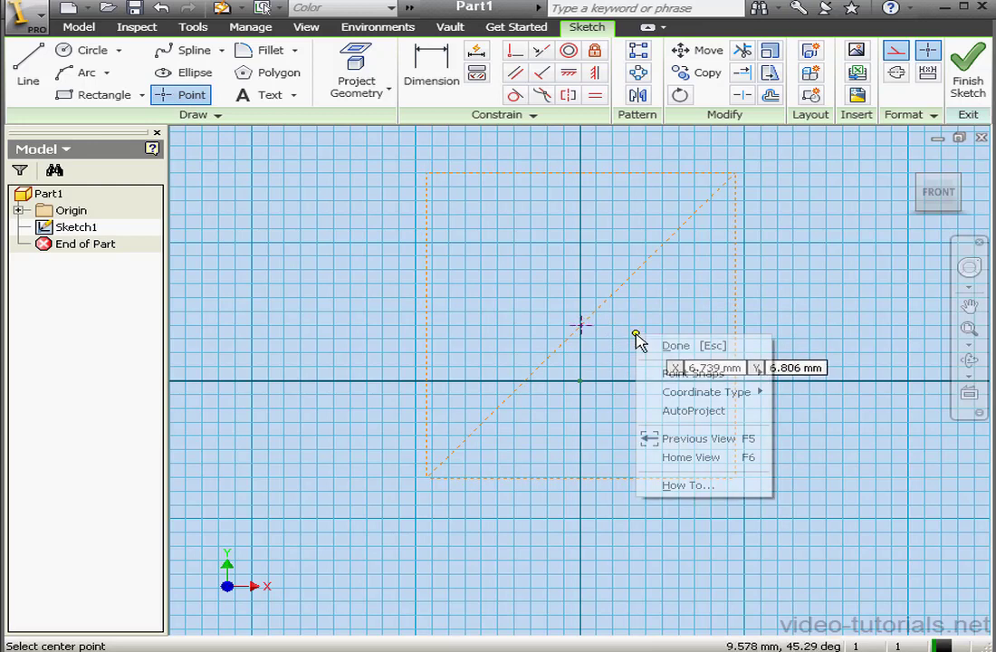
{"action": "left_click", "coordinate": [696, 346]}
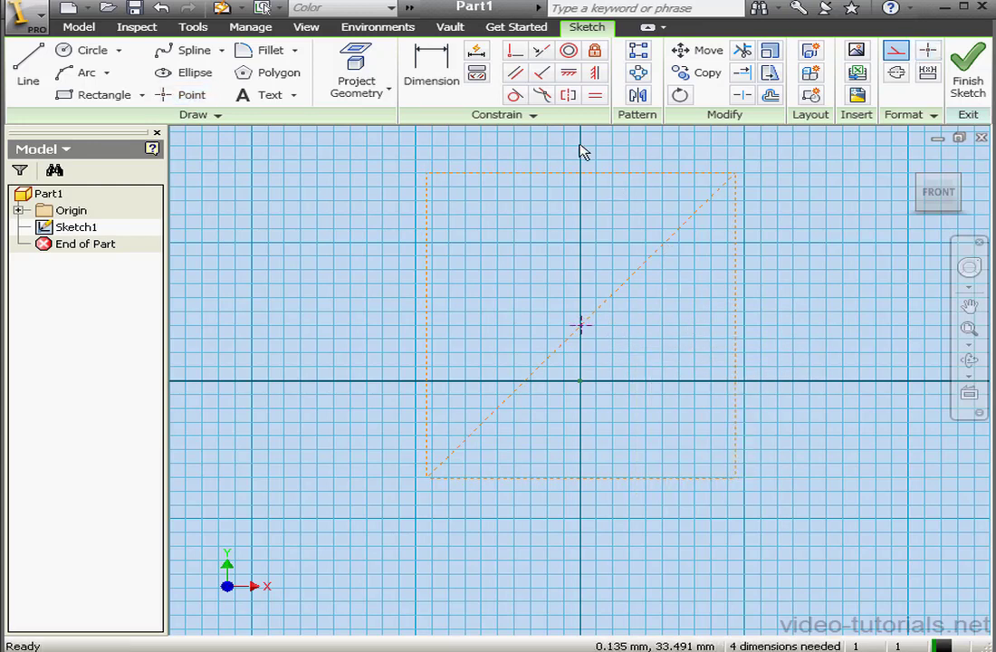
- Make the diagonal's midpoint coincident with the origin, and stretch the rectangle narrower and taller from its lower-right corner
{"action": "left_click", "coordinate": [517, 51]}
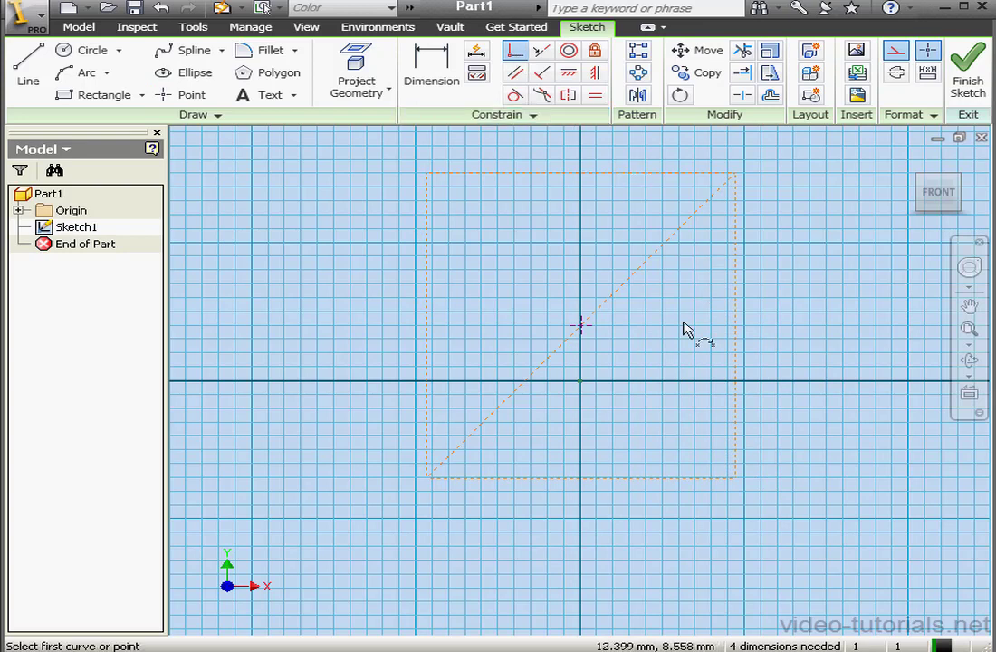
{"action": "left_click", "coordinate": [588, 330]}
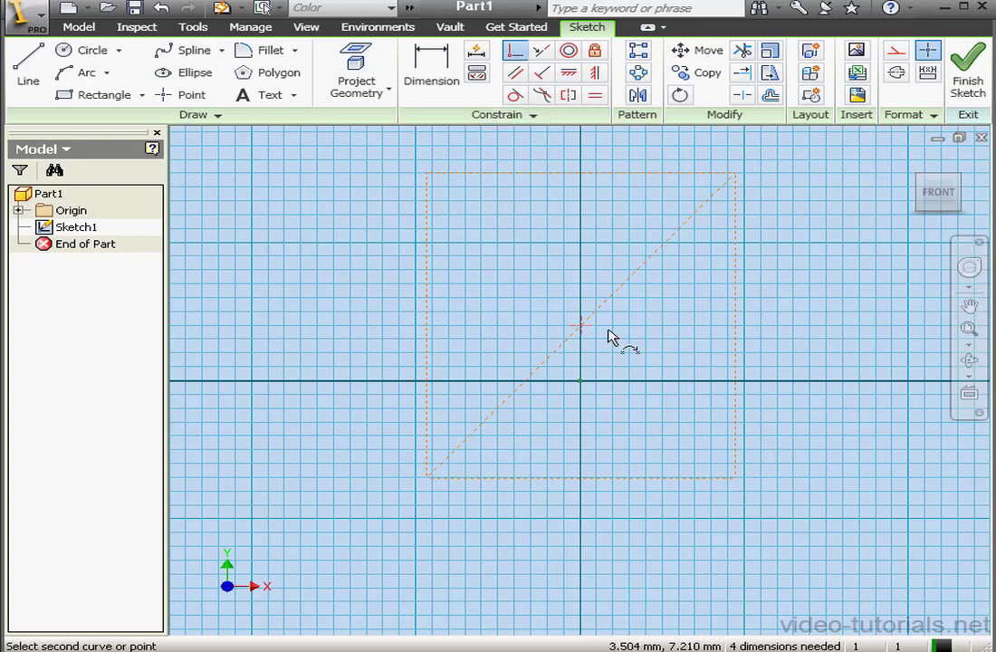
{"action": "left_click", "coordinate": [582, 383]}
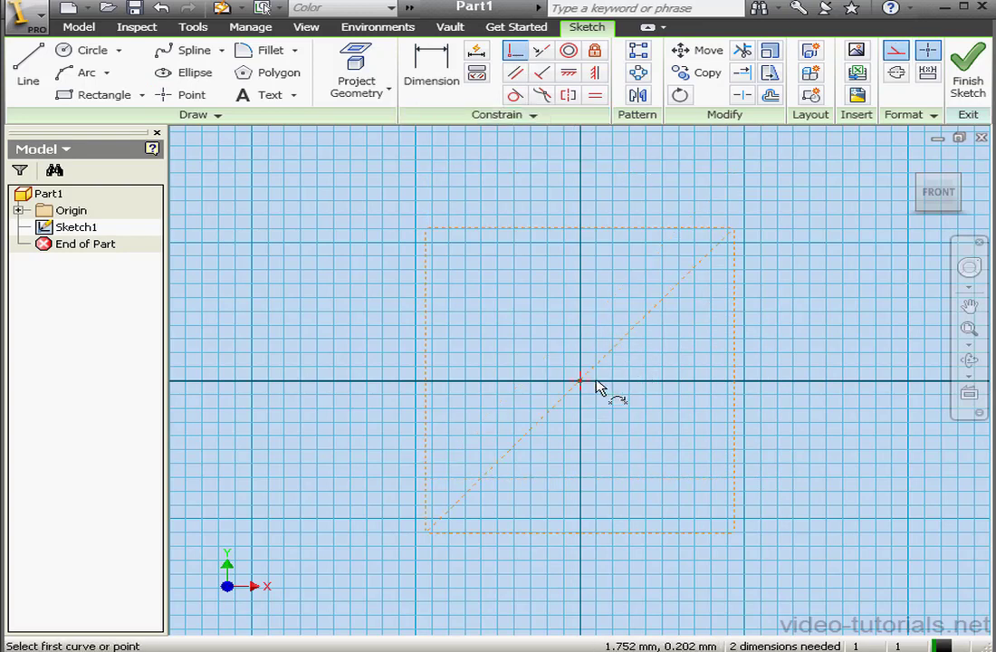
{"action": "right_click", "coordinate": [641, 397]}
{"action": "left_click", "coordinate": [696, 400]}
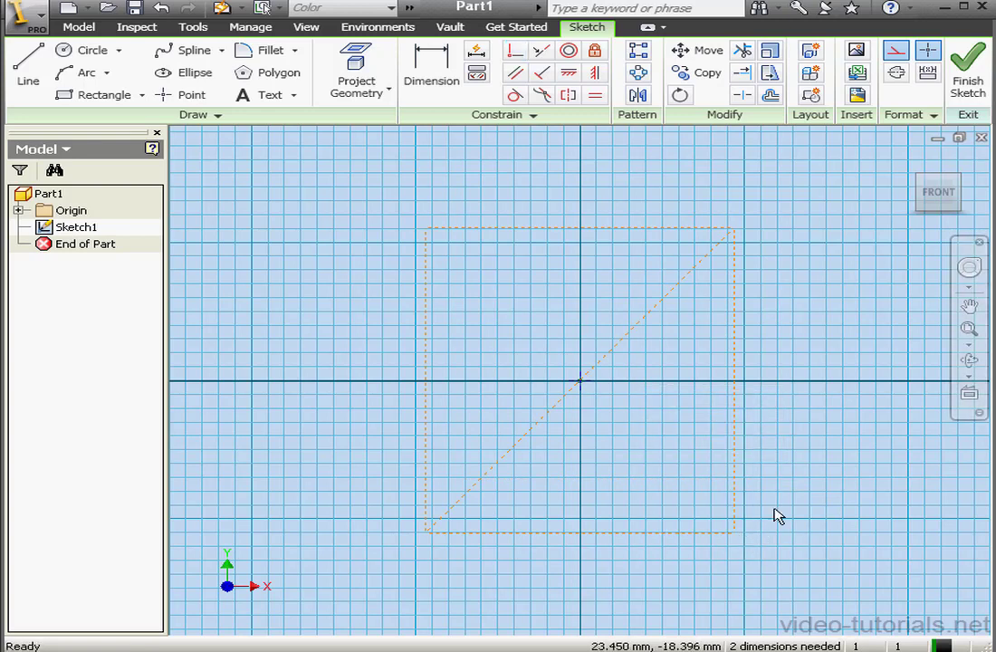
{"action": "left_click_drag", "start_coordinate": [734, 533], "coordinate": [717, 556]}
- Turn off construction mode and draw three connected lines as an open-topped outline around the rectangle, from about (-25, 22) to (27, 29) mm
{"action": "scroll", "coordinate": [666, 461], "scroll_direction": "up", "scroll_amount": 3}
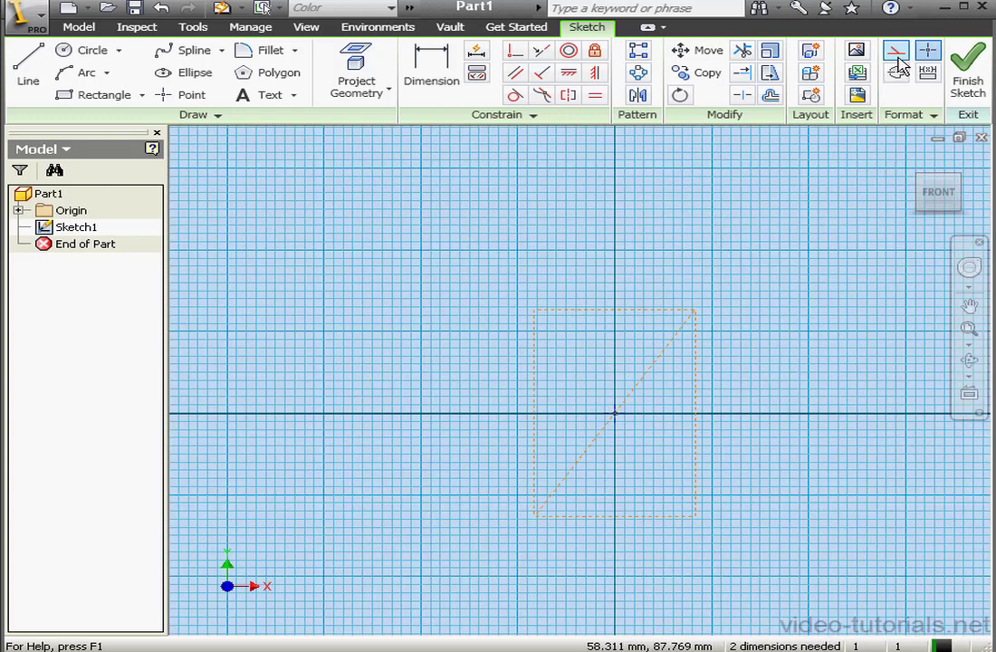
{"action": "left_click", "coordinate": [28, 68]}
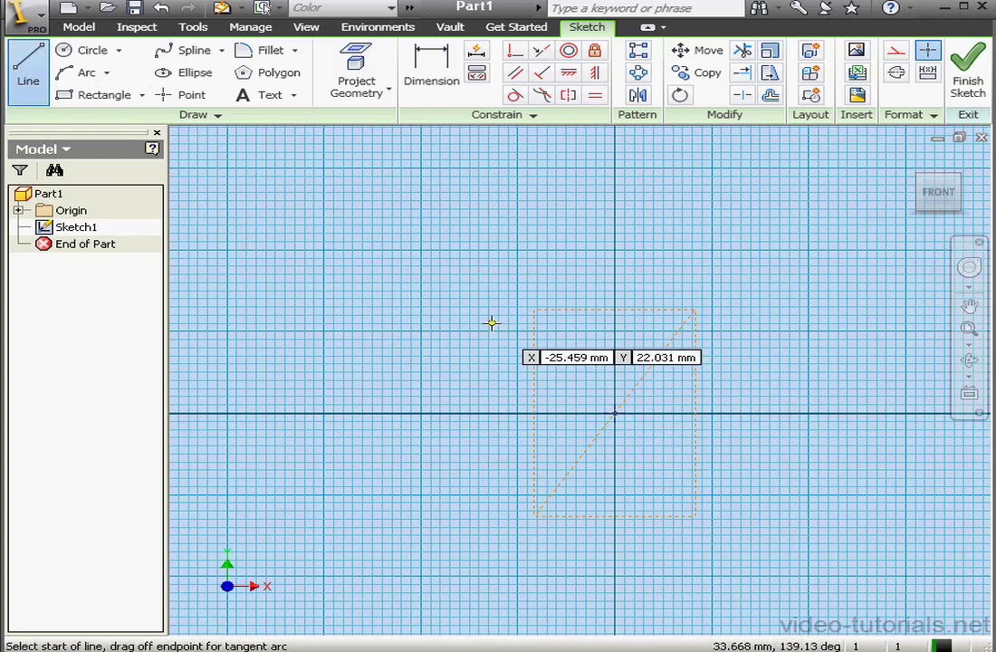
{"action": "left_click", "coordinate": [491, 323]}
{"action": "left_click", "coordinate": [491, 543]}
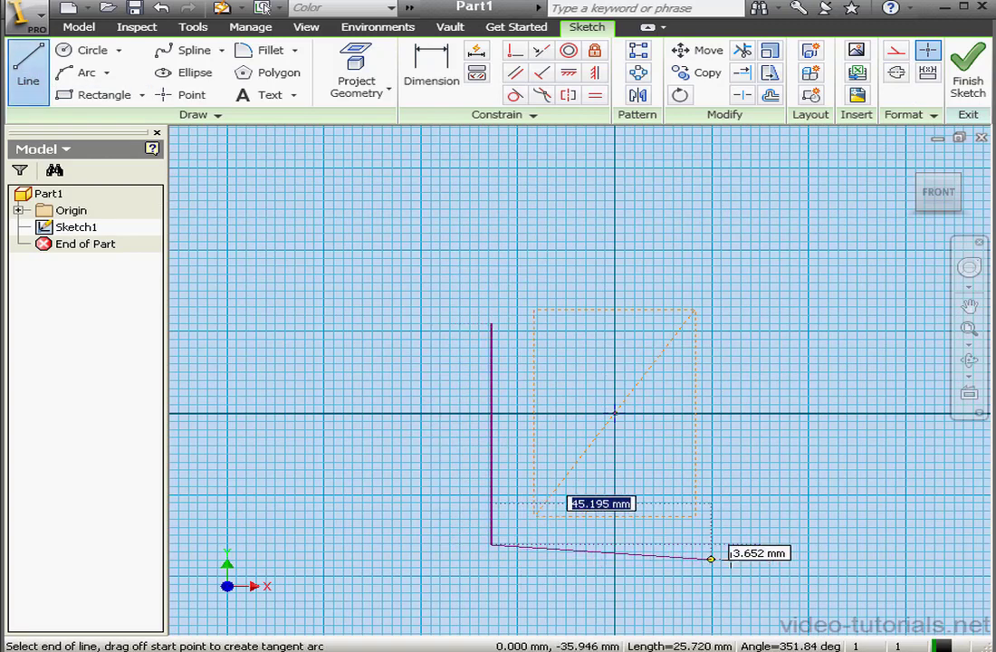
{"action": "left_click", "coordinate": [745, 543]}
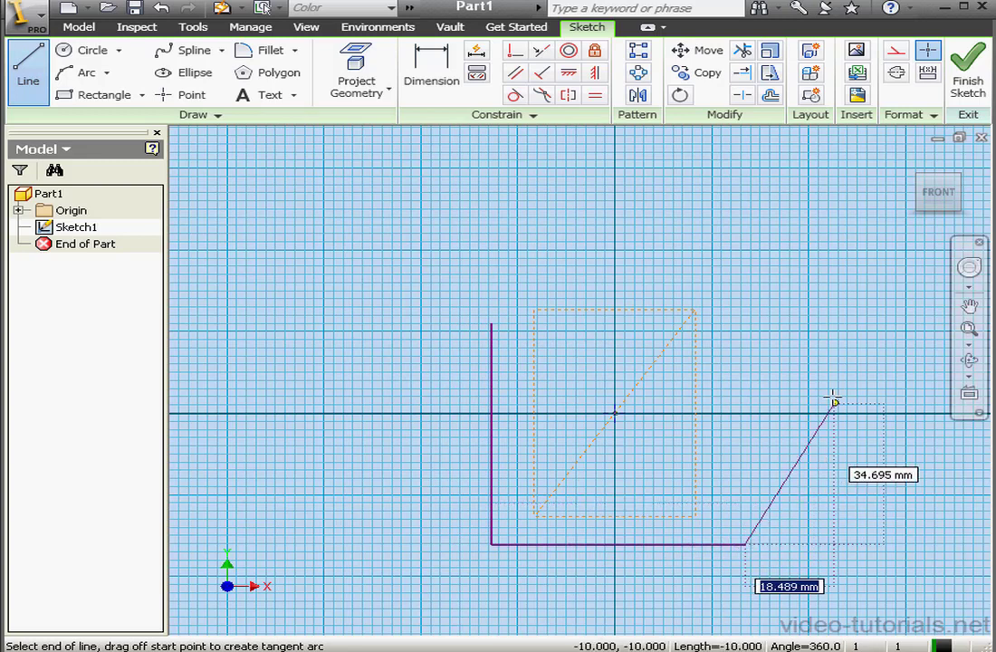
{"action": "left_click", "coordinate": [744, 295]}
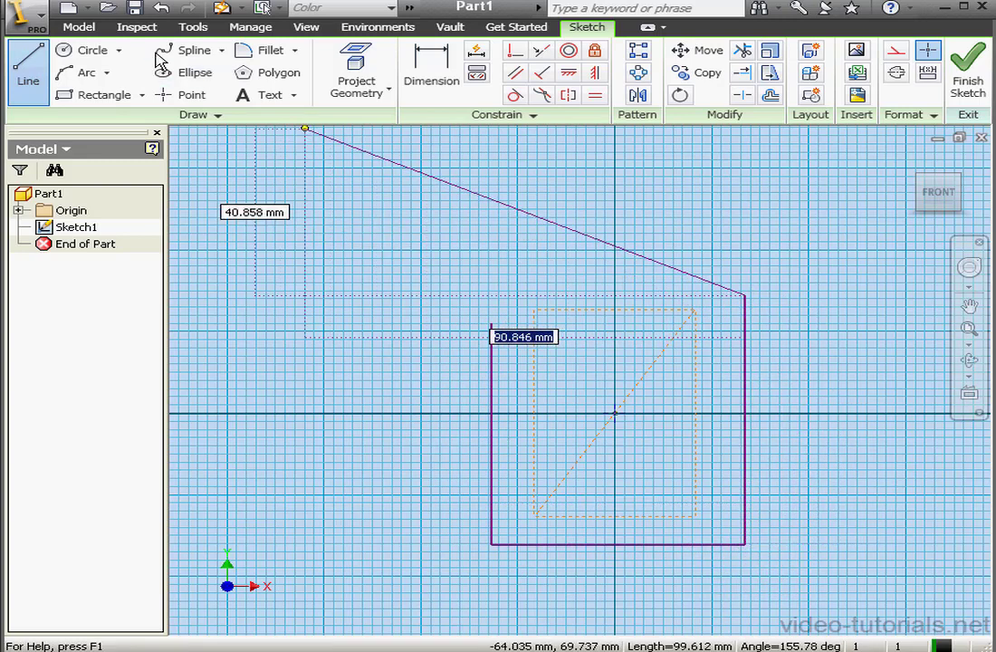
- Close the top of the outline with an upward-bulging three-point arc between the two vertical lines' upper endpoints
{"action": "left_click", "coordinate": [107, 73]}
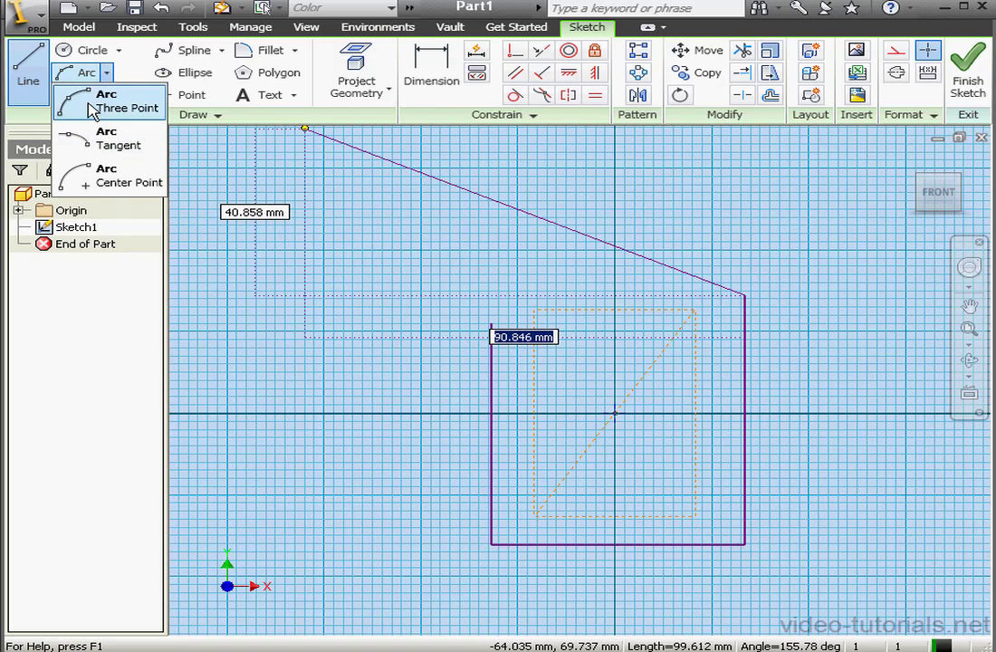
{"action": "left_click", "coordinate": [104, 105]}
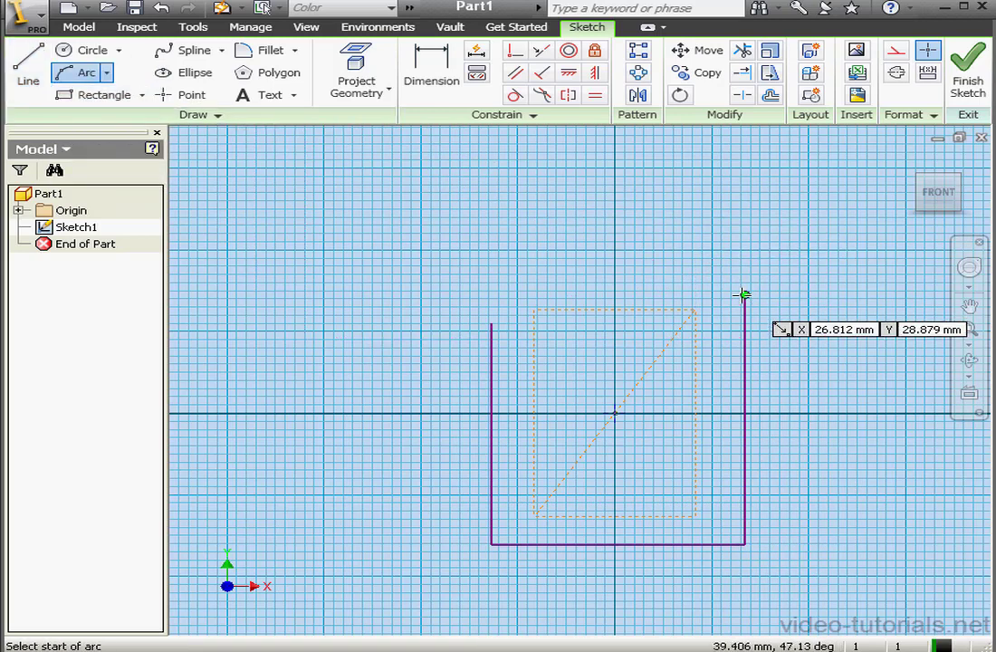
{"action": "left_click", "coordinate": [746, 295]}
{"action": "left_click", "coordinate": [492, 324]}
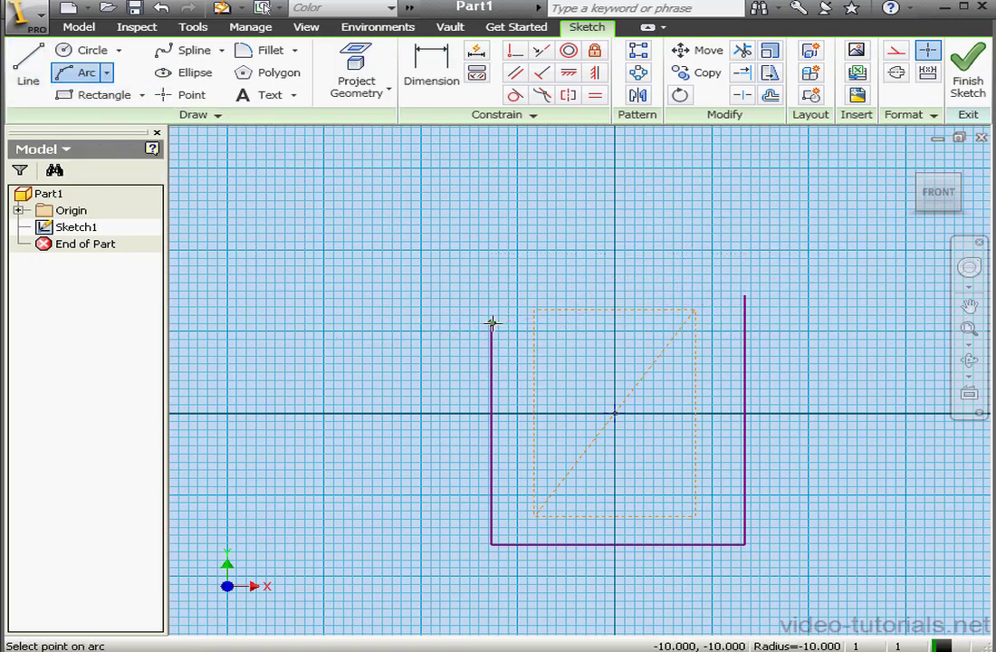
{"action": "left_click", "coordinate": [630, 256]}
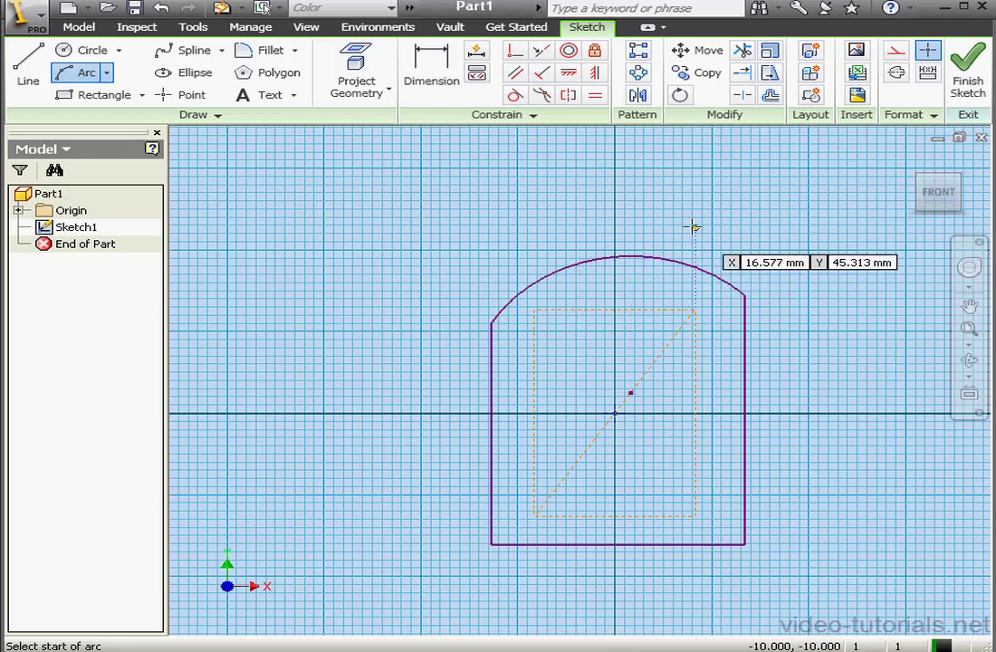
{"action": "right_click", "coordinate": [690, 213]}
{"action": "left_click", "coordinate": [766, 225]}
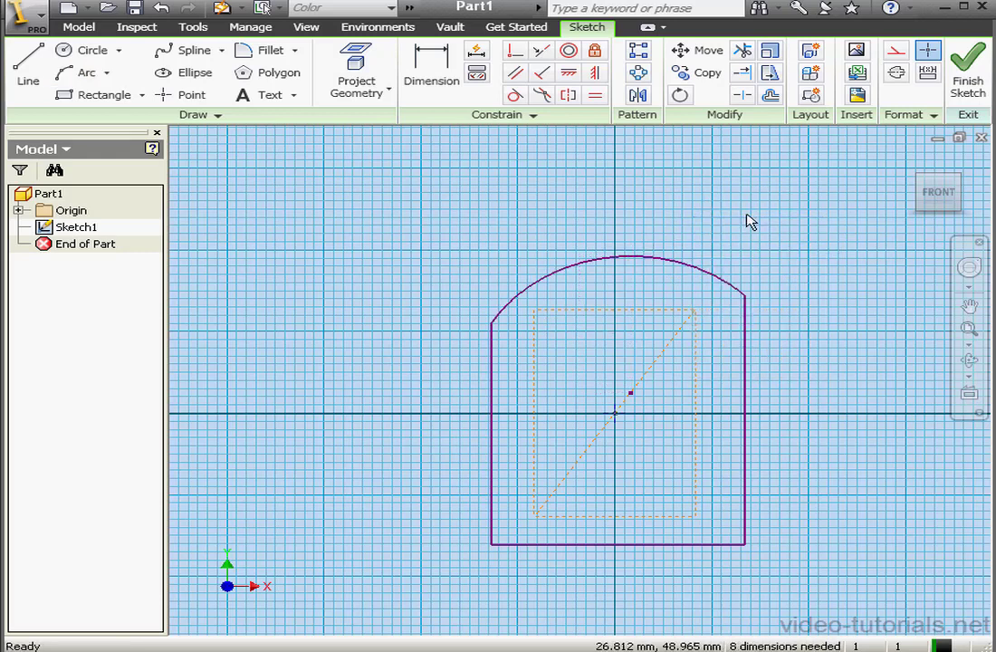
- Fillet the two lower corners of the outline with a 10 mm radius
{"action": "left_click", "coordinate": [258, 50]}
{"action": "type", "text": "1"}
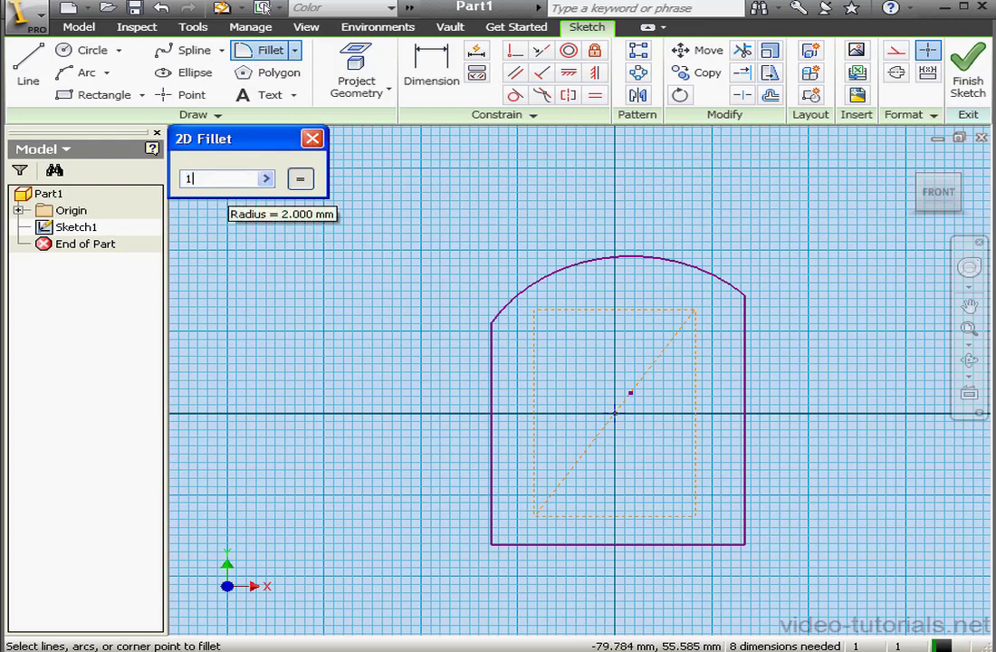
{"action": "type", "text": "0"}
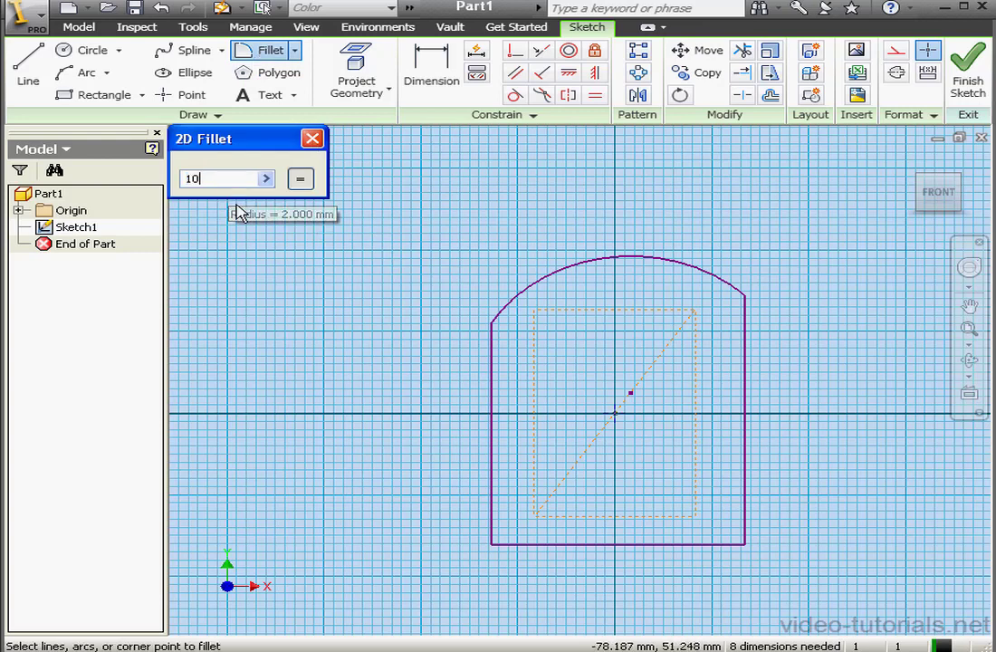
{"action": "left_click", "coordinate": [493, 546]}
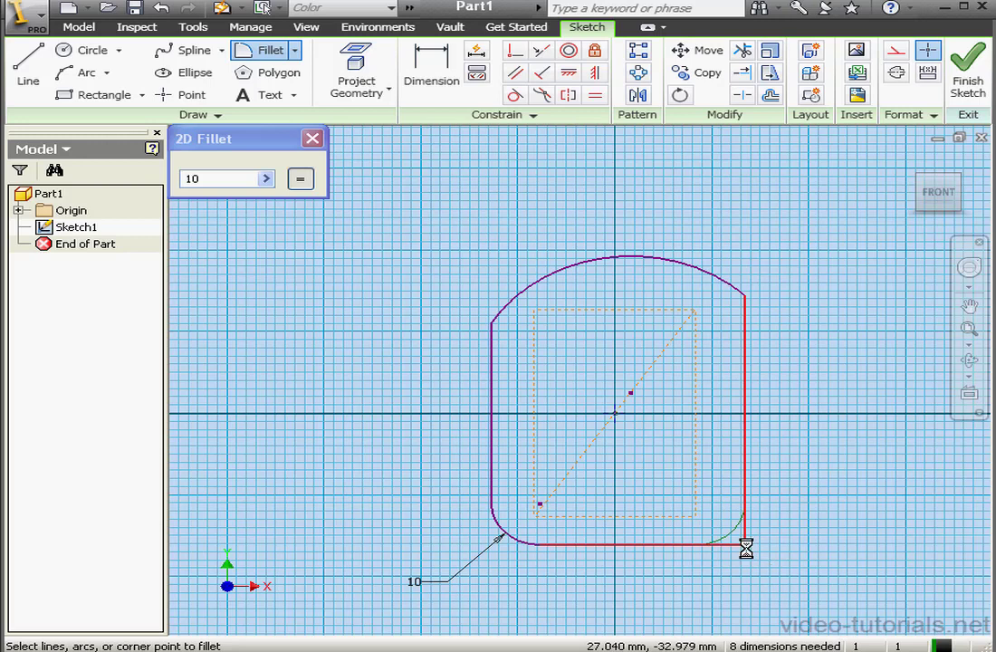
{"action": "left_click", "coordinate": [744, 542]}
{"action": "left_click", "coordinate": [312, 137]}
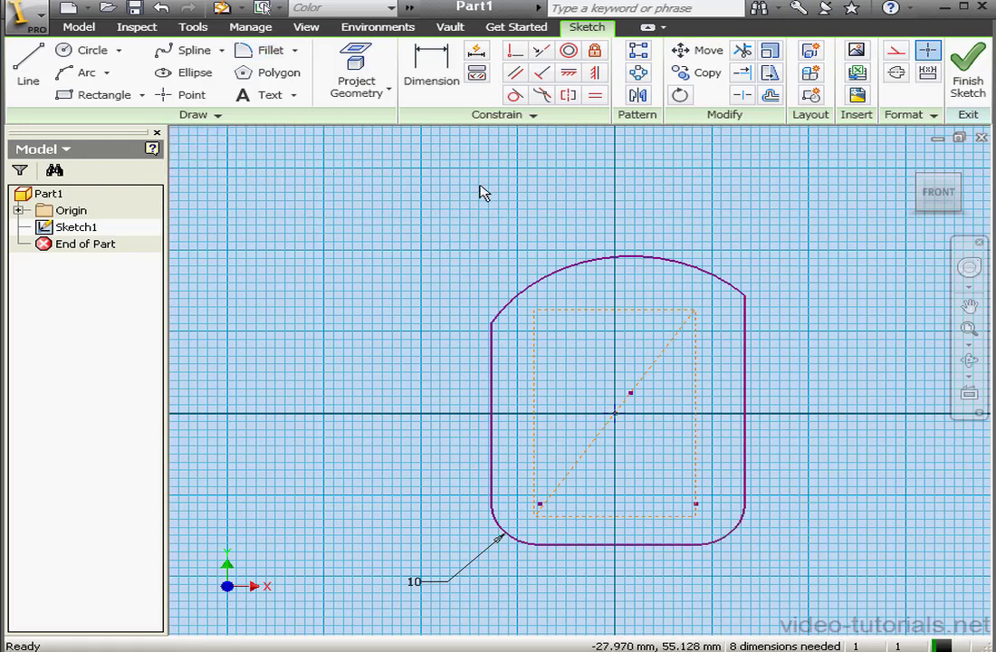
- Dimension the construction rectangle's width along its lower edge and set it to 100 mm
{"action": "left_click", "coordinate": [439, 77]}
{"action": "left_click", "coordinate": [666, 517]}
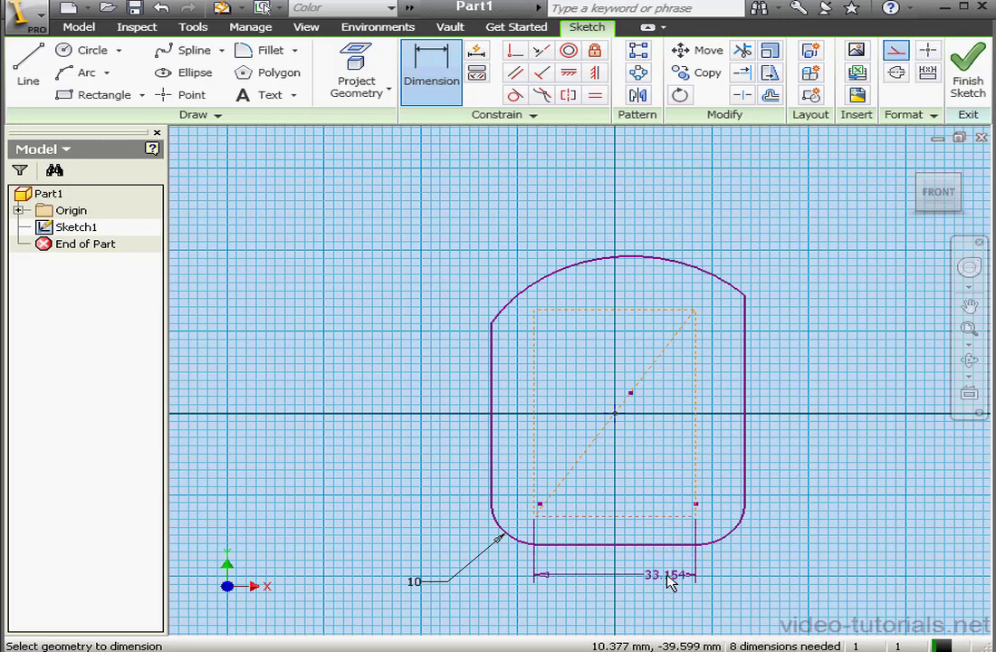
{"action": "left_click", "coordinate": [667, 570]}
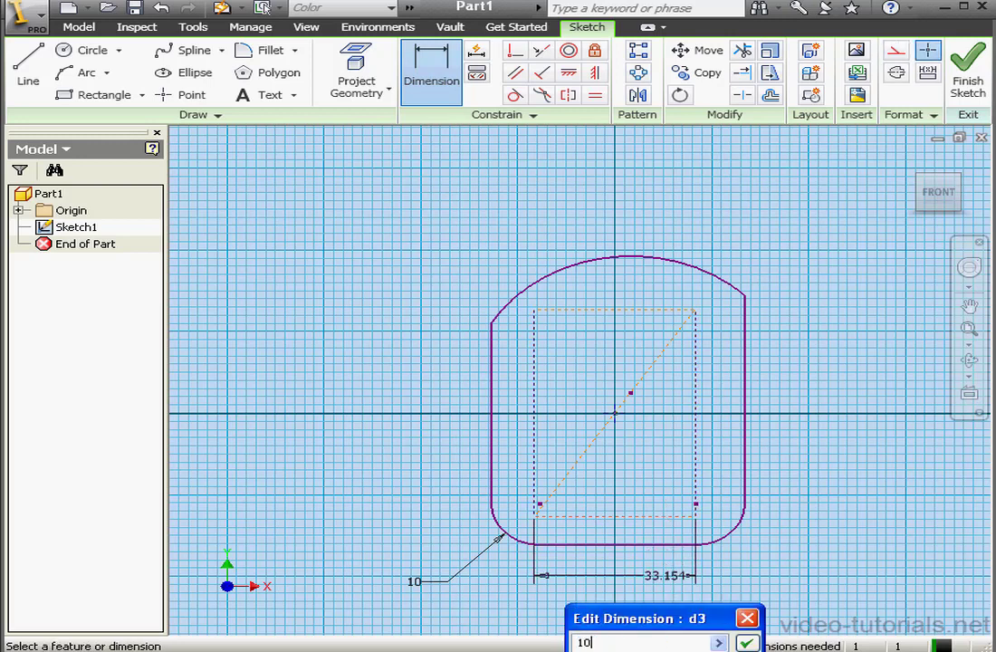
{"action": "left_click", "coordinate": [748, 643]}
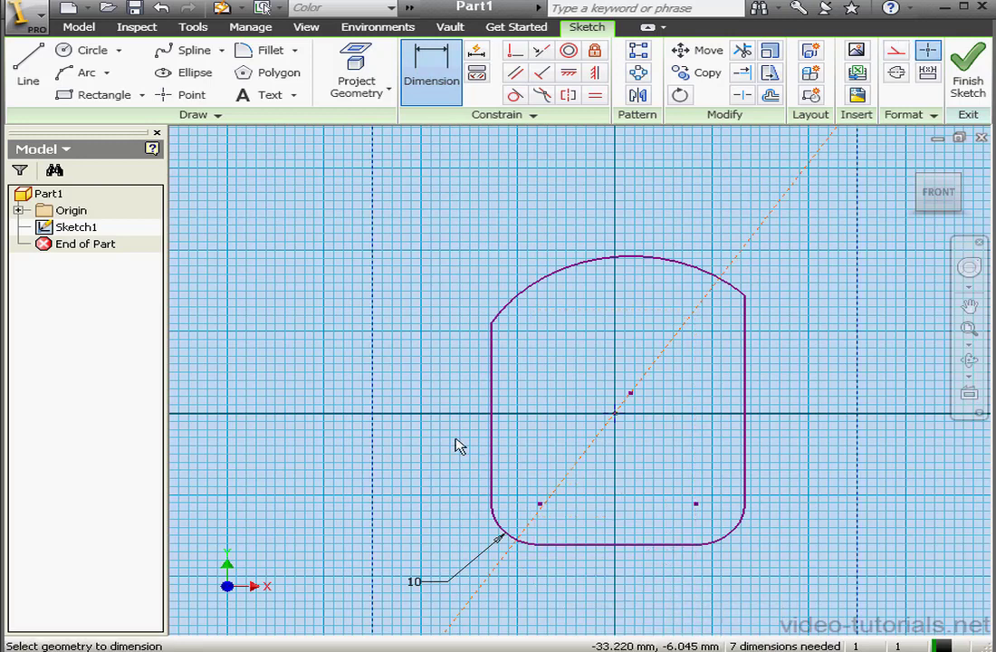
- Dimension the construction rectangle's height along its left edge and set it to 120 mm
{"action": "left_click", "coordinate": [373, 450]}
{"action": "left_click", "coordinate": [344, 440]}
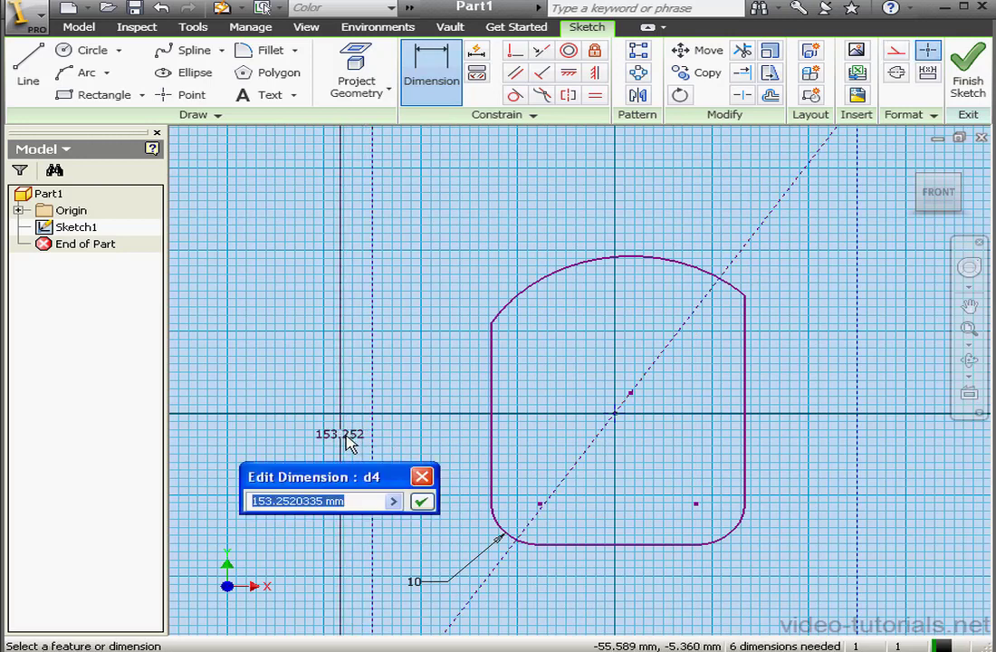
{"action": "type", "text": "120"}
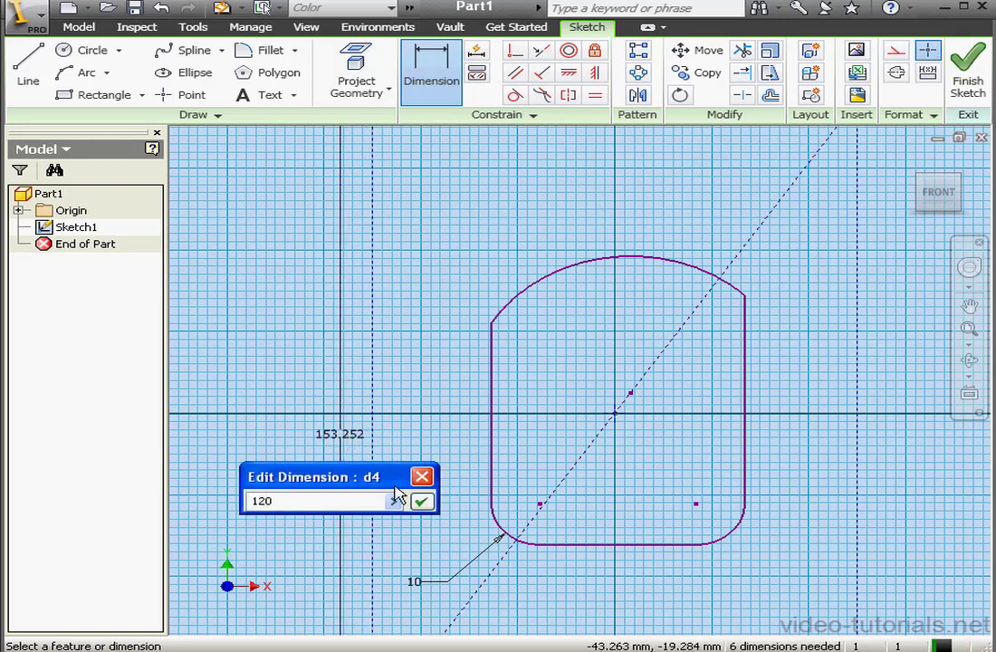
{"action": "left_click", "coordinate": [422, 501]}
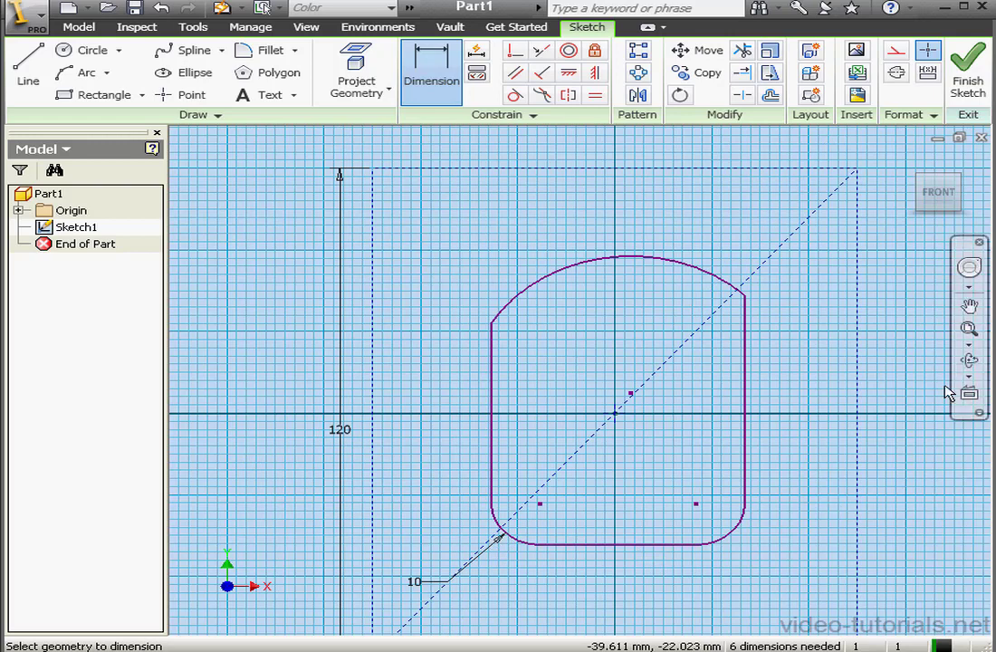
{"action": "left_click", "coordinate": [968, 329]}
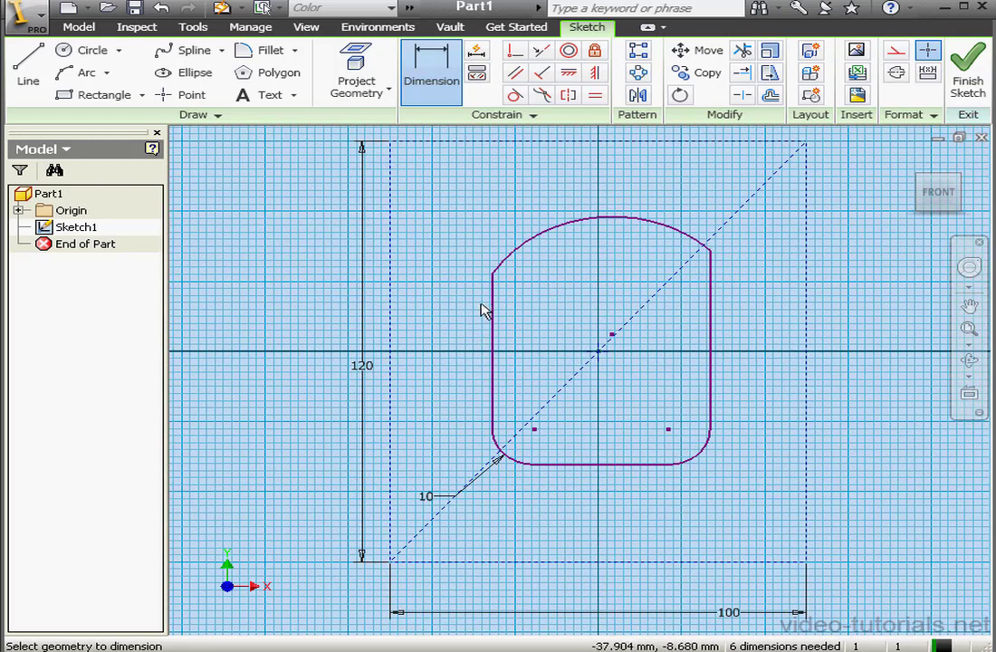
{"action": "right_click", "coordinate": [473, 291]}
{"action": "left_click", "coordinate": [516, 303]}
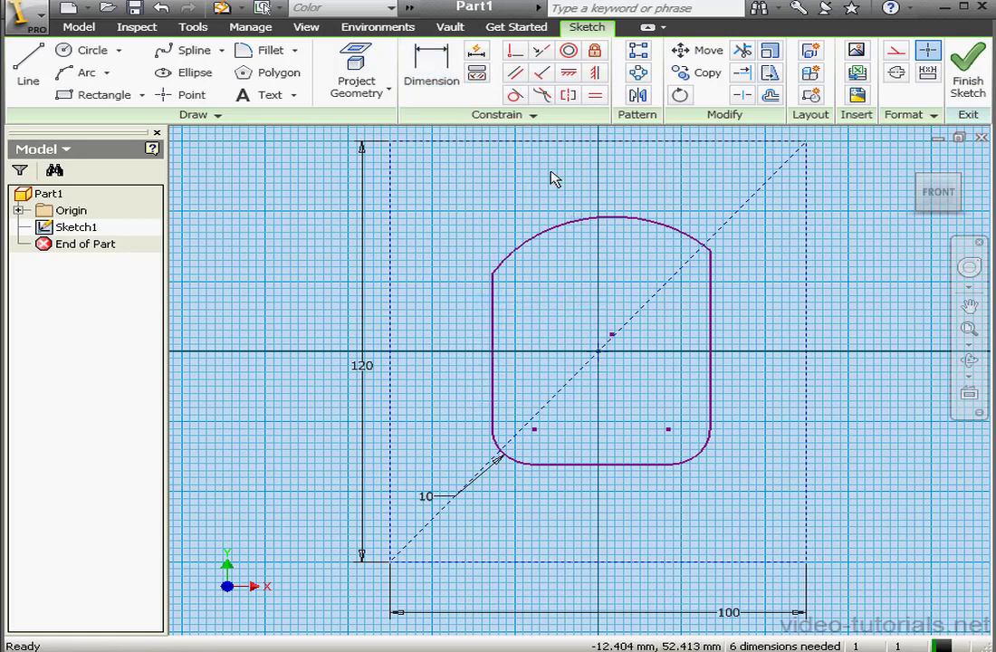
- Make the profile's left, lower and right lines collinear with the matching edges of the construction rectangle
{"action": "left_click", "coordinate": [541, 48]}
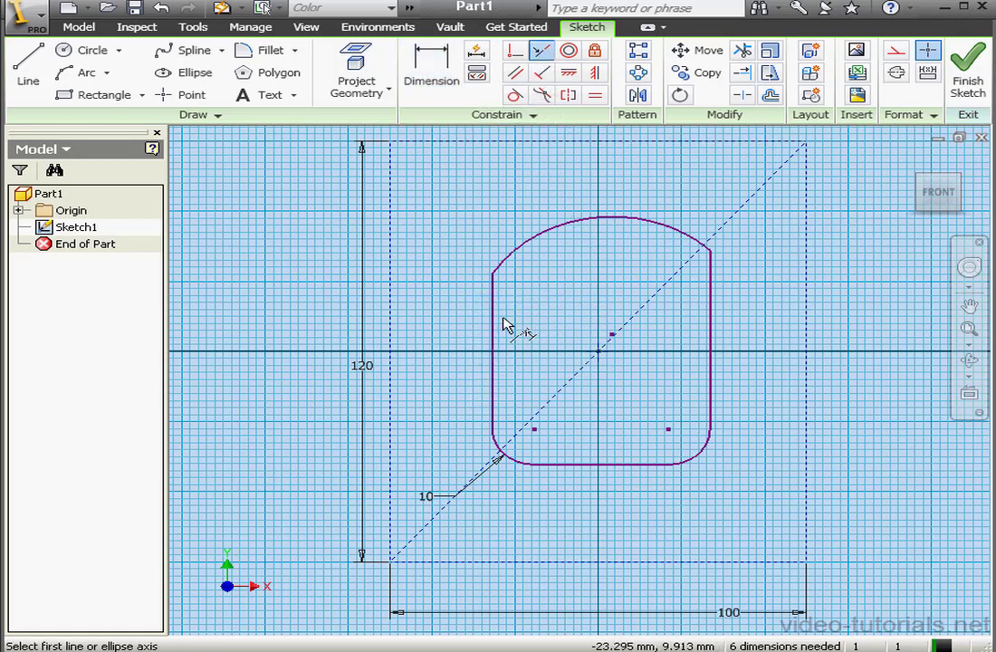
{"action": "left_click", "coordinate": [496, 325]}
{"action": "left_click", "coordinate": [392, 326]}
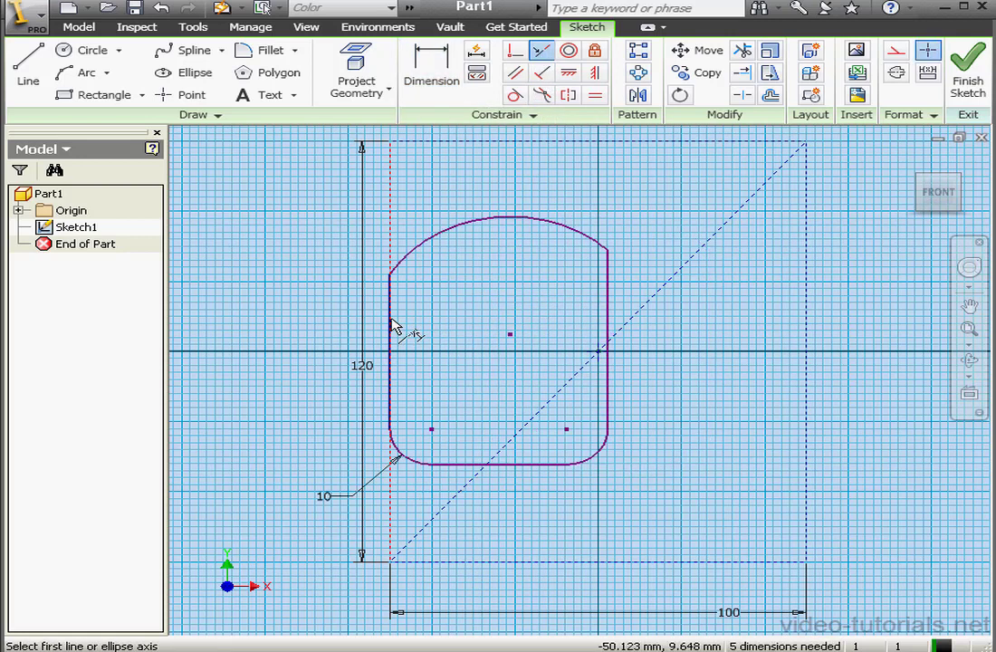
{"action": "left_click", "coordinate": [520, 476]}
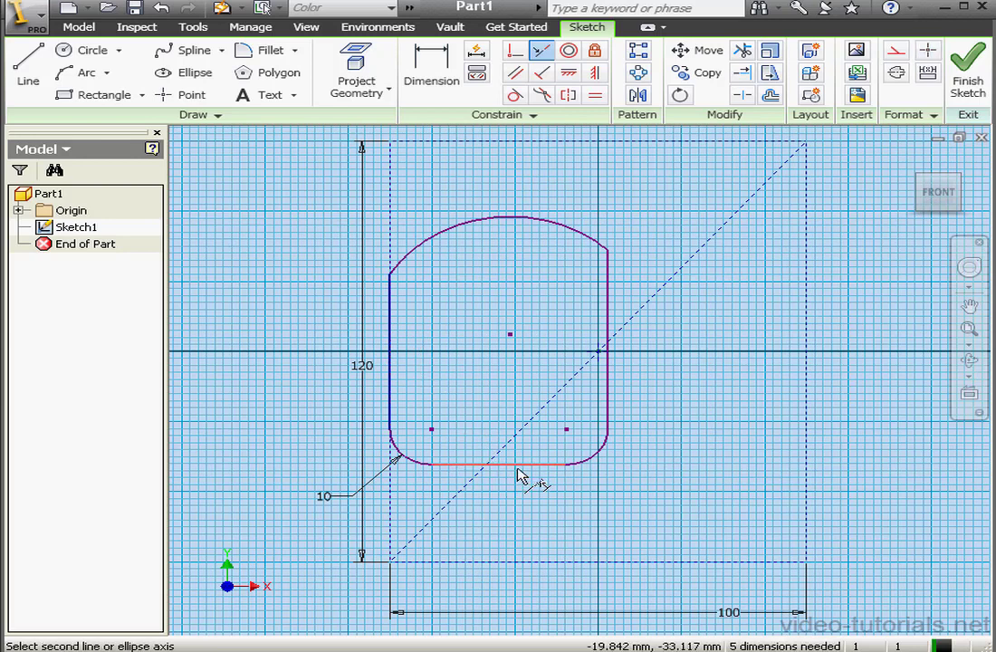
{"action": "left_click", "coordinate": [620, 563]}
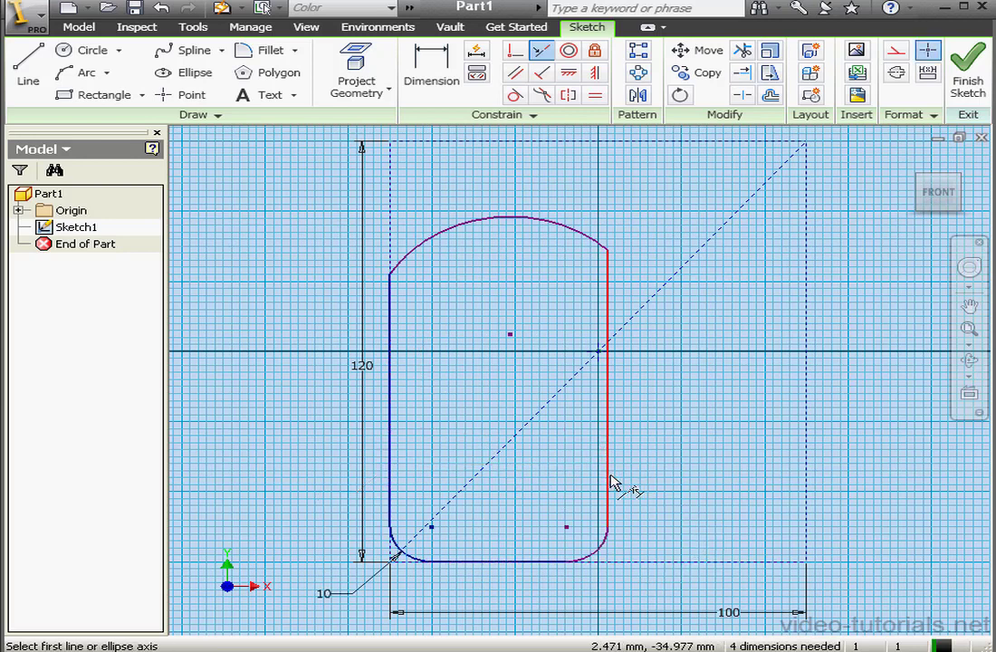
{"action": "left_click", "coordinate": [608, 534]}
{"action": "left_click", "coordinate": [806, 487]}
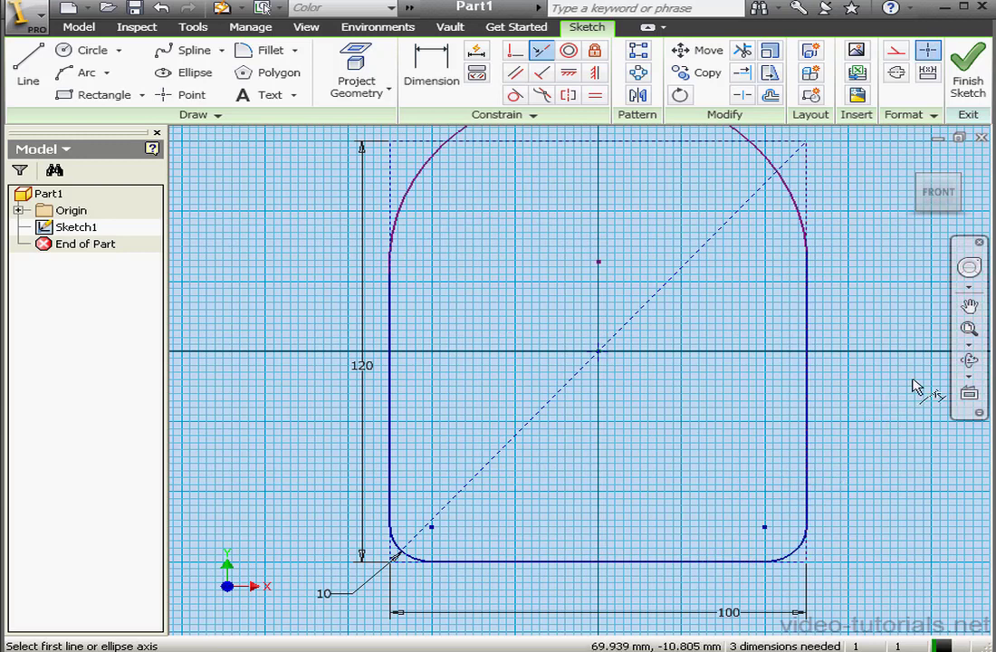
- Make the profile's top arc tangent to the construction rectangle's upper edge
{"action": "left_click", "coordinate": [515, 95]}
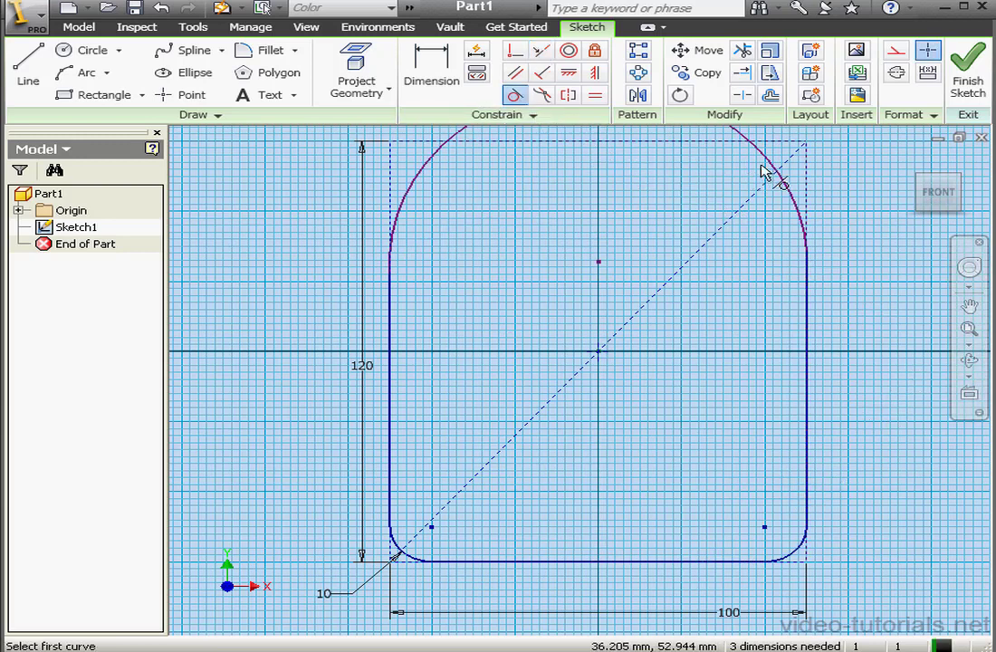
{"action": "left_click", "coordinate": [767, 167]}
{"action": "left_click", "coordinate": [775, 145]}
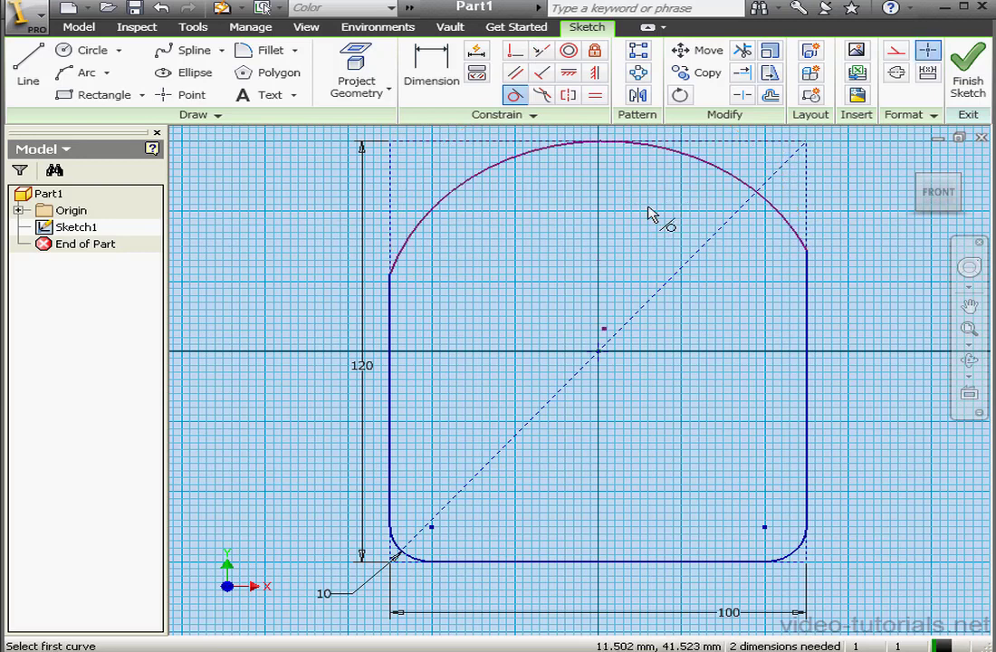
- Dimension the height from the rectangle's lower-right corner to the arc's right endpoint and set it to 95 mm
{"action": "left_click", "coordinate": [441, 80]}
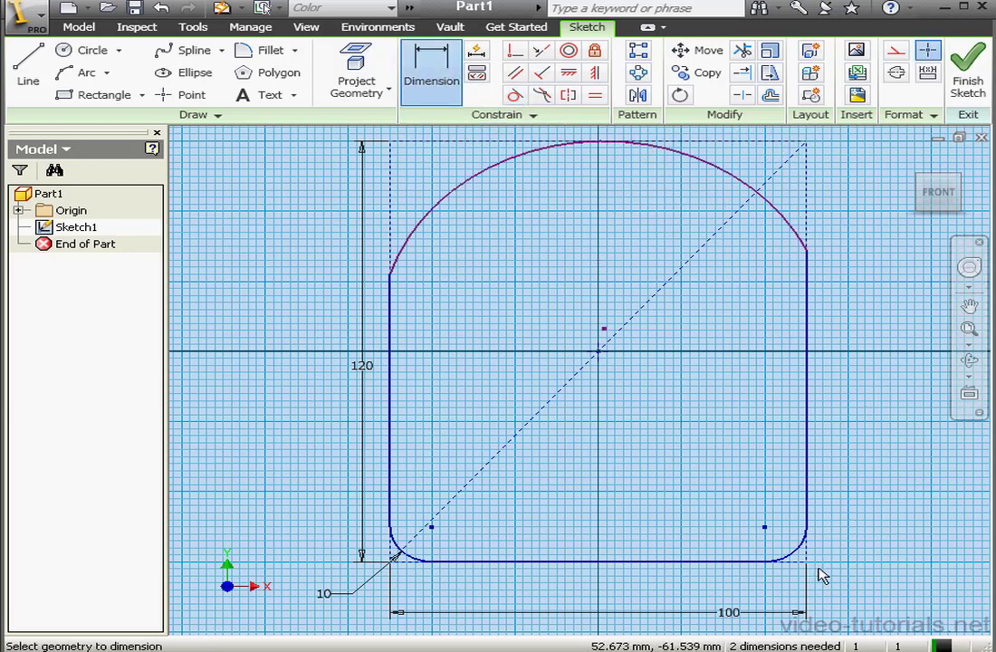
{"action": "left_click", "coordinate": [808, 563]}
{"action": "left_click", "coordinate": [807, 251]}
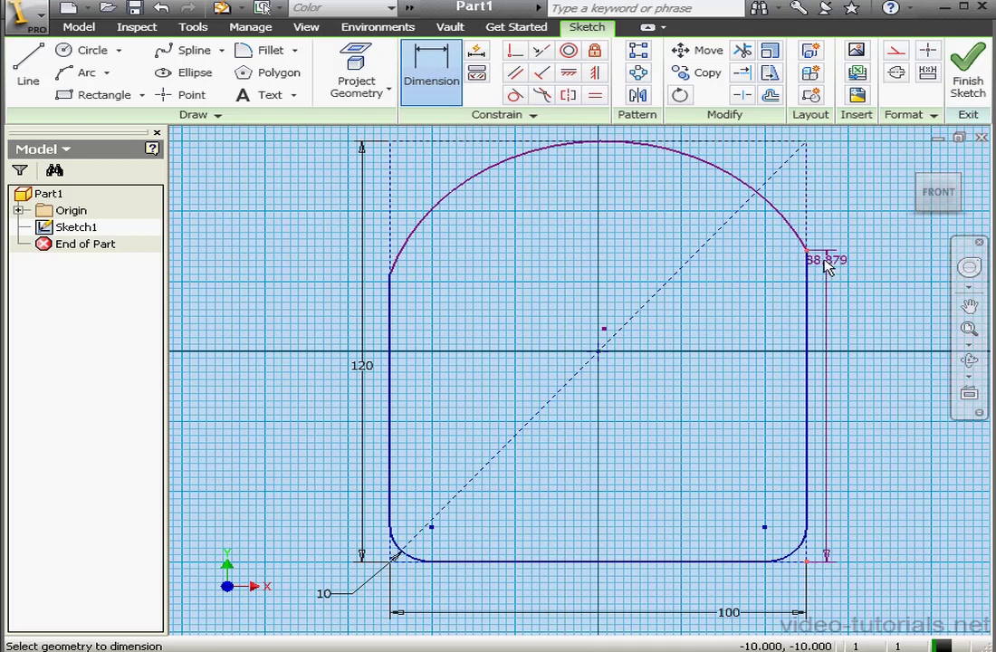
{"action": "left_click", "coordinate": [858, 303]}
{"action": "type", "text": "9"}
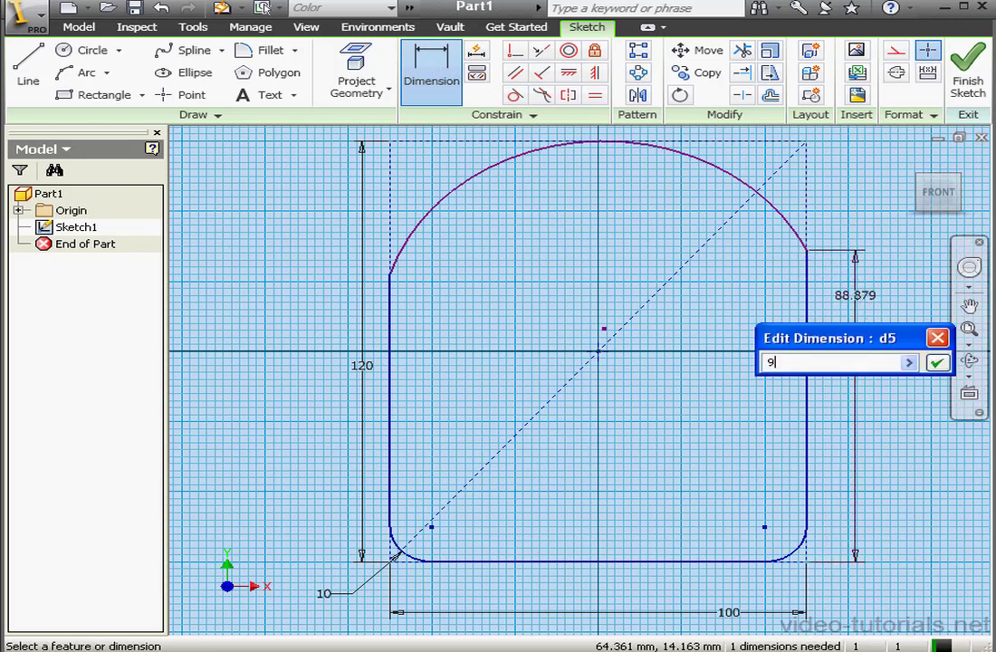
{"action": "type", "text": "5"}
{"action": "left_click", "coordinate": [937, 363]}
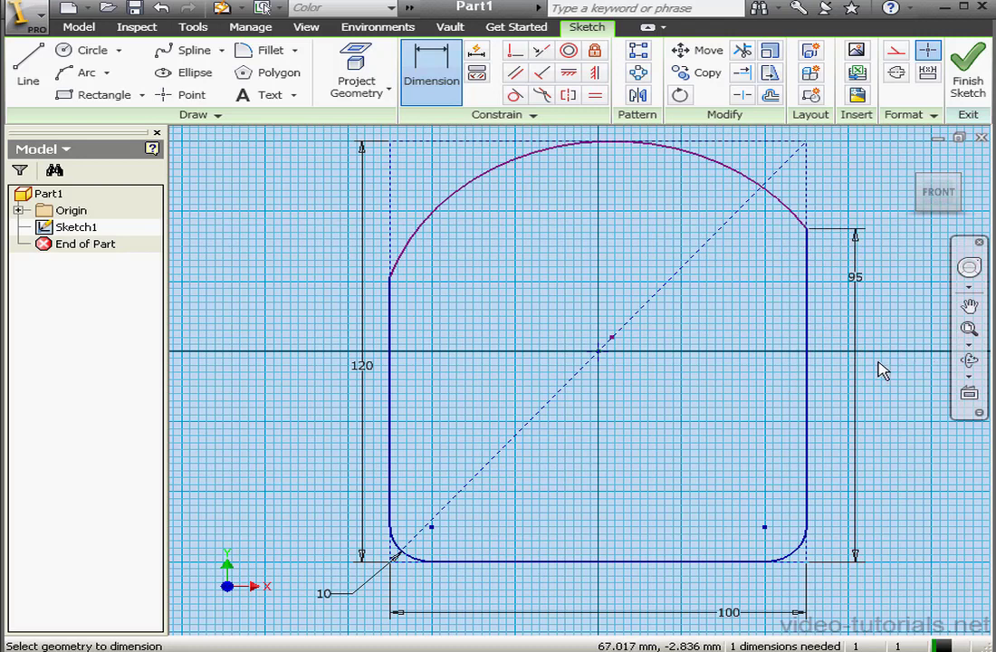
- Align the arc's right and left endpoints with a horizontal constraint
{"action": "left_click", "coordinate": [570, 74]}
{"action": "left_click", "coordinate": [806, 230]}
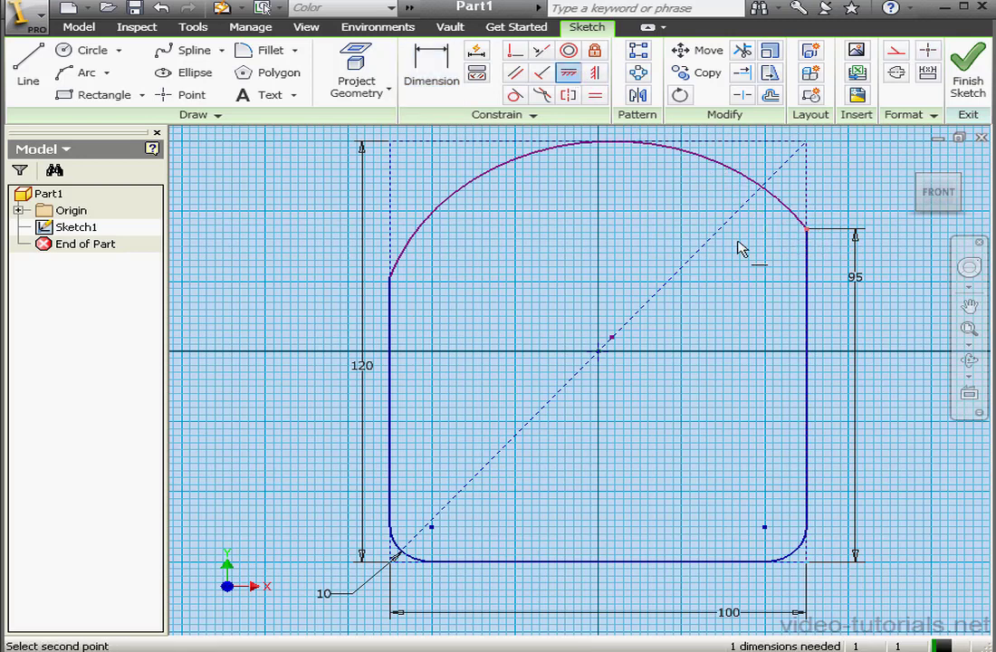
{"action": "left_click", "coordinate": [390, 278]}
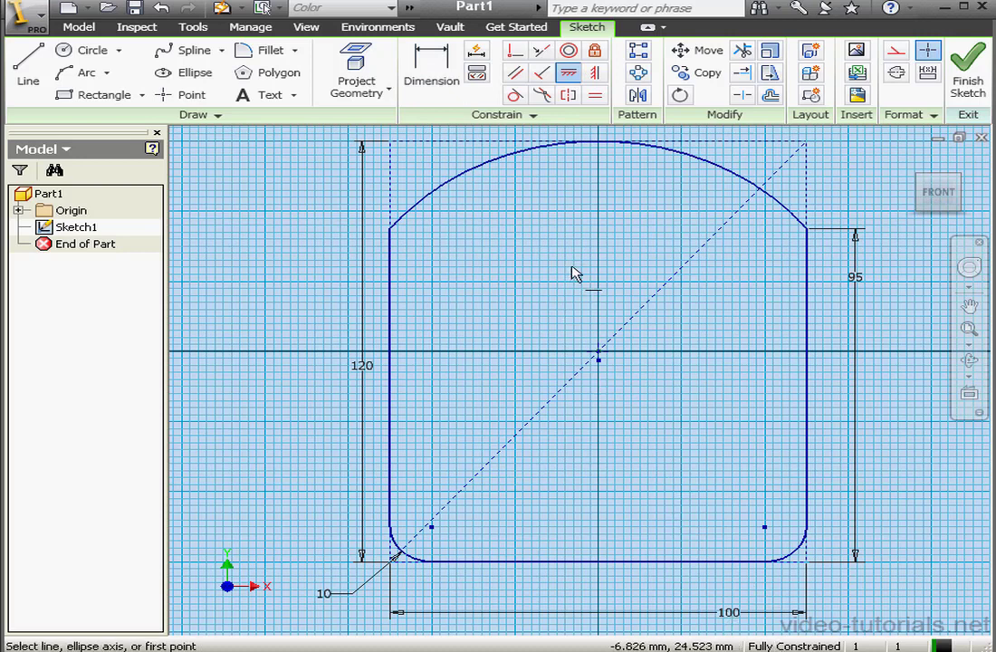
- Draw a circle about 11.4 mm in diameter in the profile's upper left, centred at about (-25, 39) mm
{"action": "left_click", "coordinate": [85, 52]}
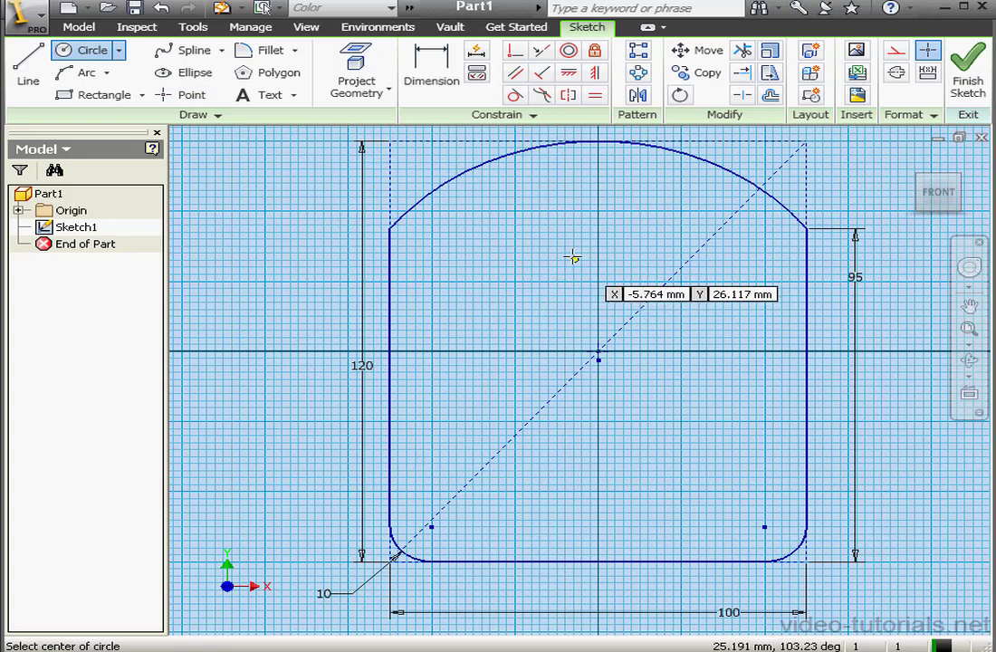
{"action": "left_click", "coordinate": [493, 214]}
{"action": "left_click", "coordinate": [517, 215]}
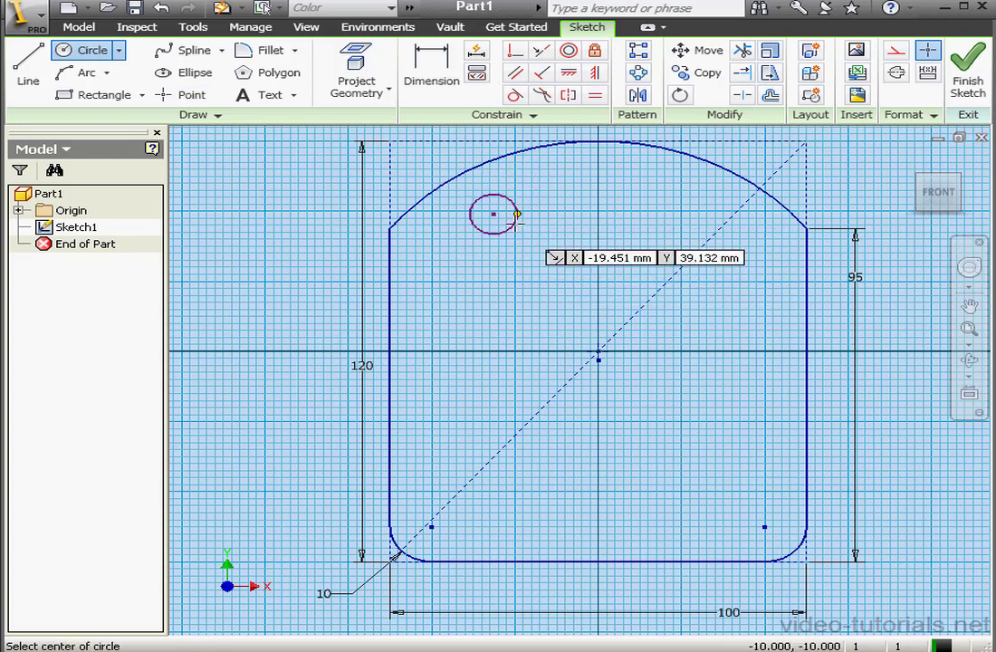
- Draw two construction lines, from the circle's centre to the origin and from the origin horizontally to the profile's right edge
{"action": "left_click", "coordinate": [37, 65]}
{"action": "left_click", "coordinate": [899, 53]}
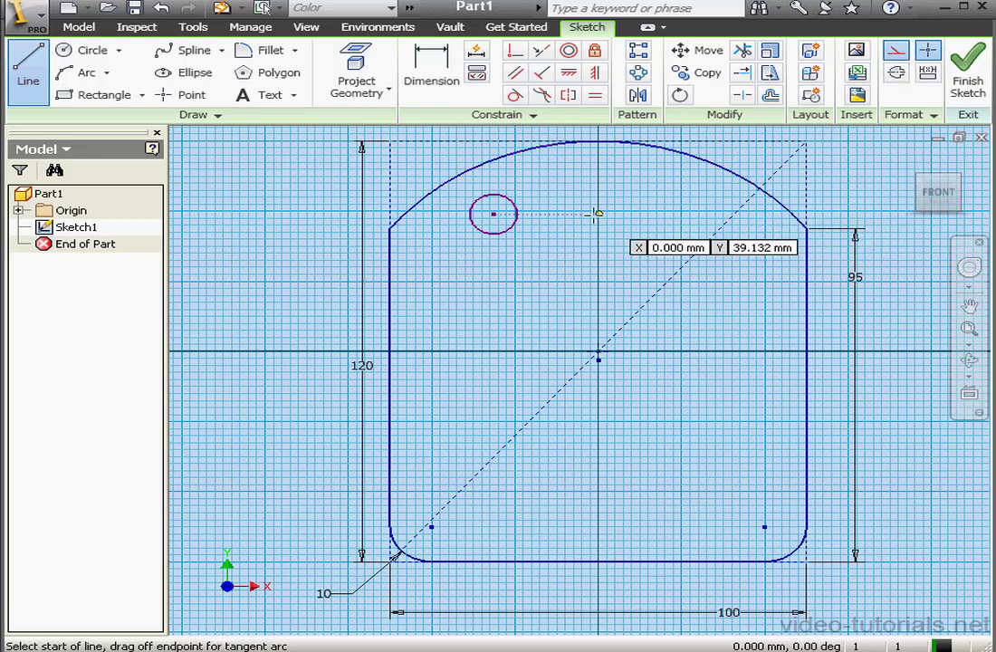
{"action": "left_click", "coordinate": [494, 214]}
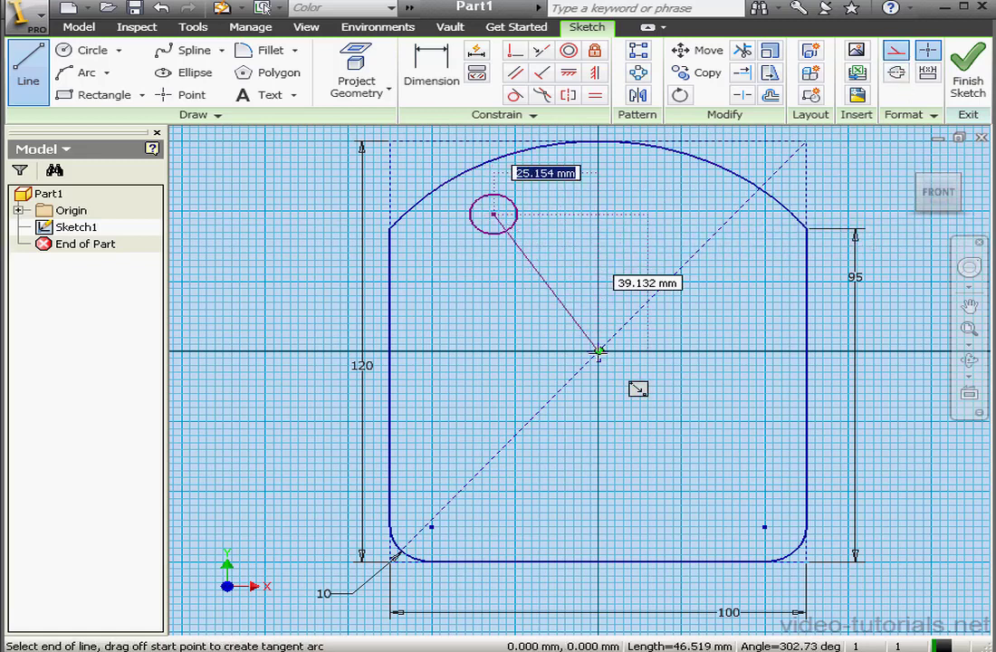
{"action": "left_click", "coordinate": [599, 351]}
{"action": "left_click", "coordinate": [599, 350]}
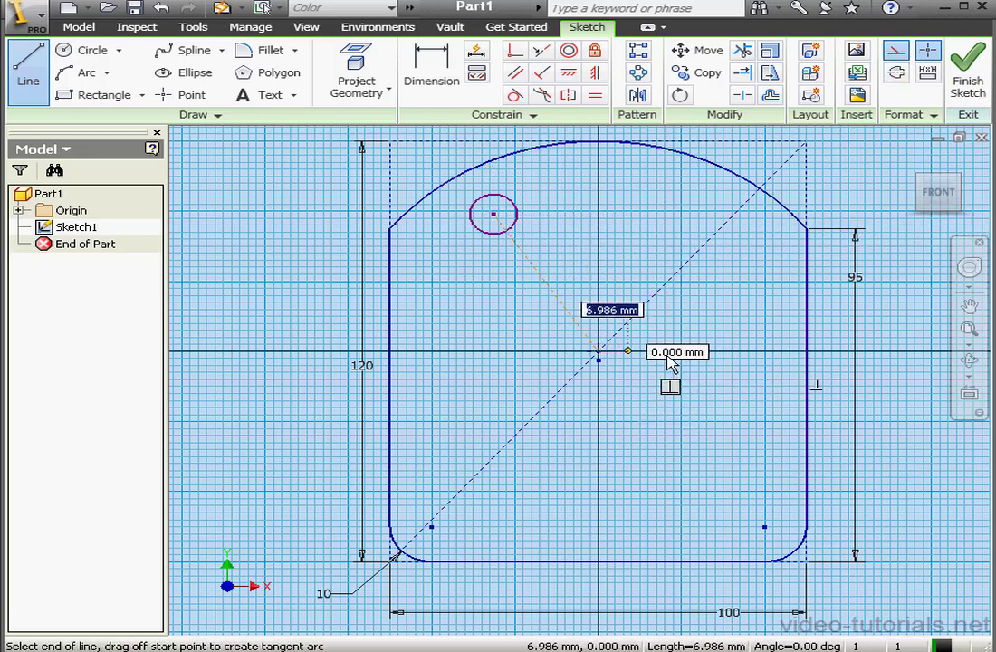
{"action": "left_click", "coordinate": [808, 351]}
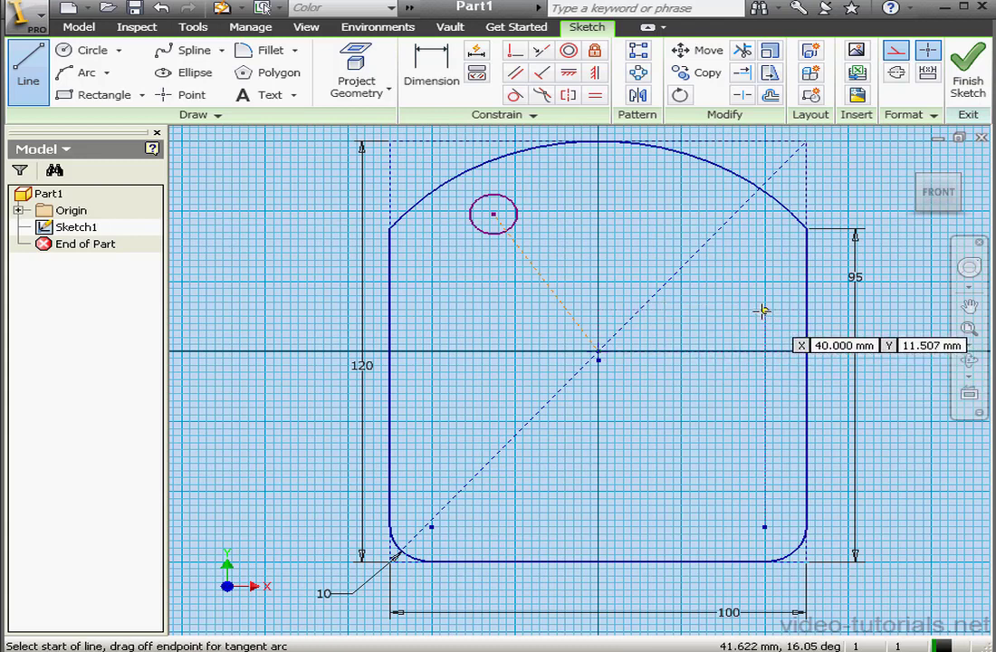
{"action": "right_click", "coordinate": [805, 298]}
{"action": "left_click", "coordinate": [810, 323]}
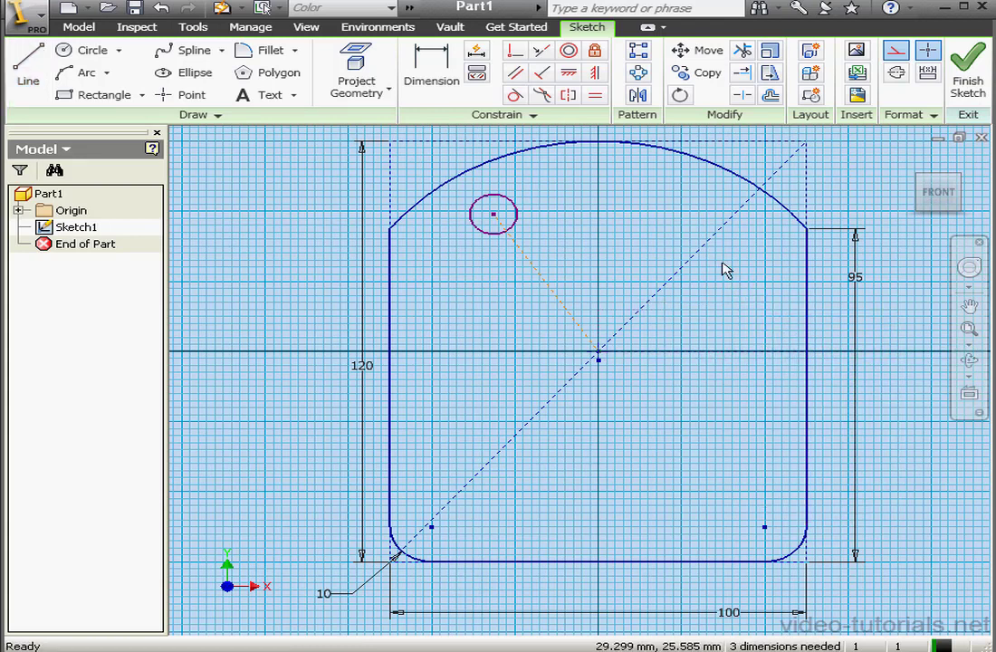
- Dimension the circle's diameter and set it to 15 mm
{"action": "left_click", "coordinate": [438, 73]}
{"action": "left_click", "coordinate": [523, 220]}
{"action": "left_click", "coordinate": [560, 228]}
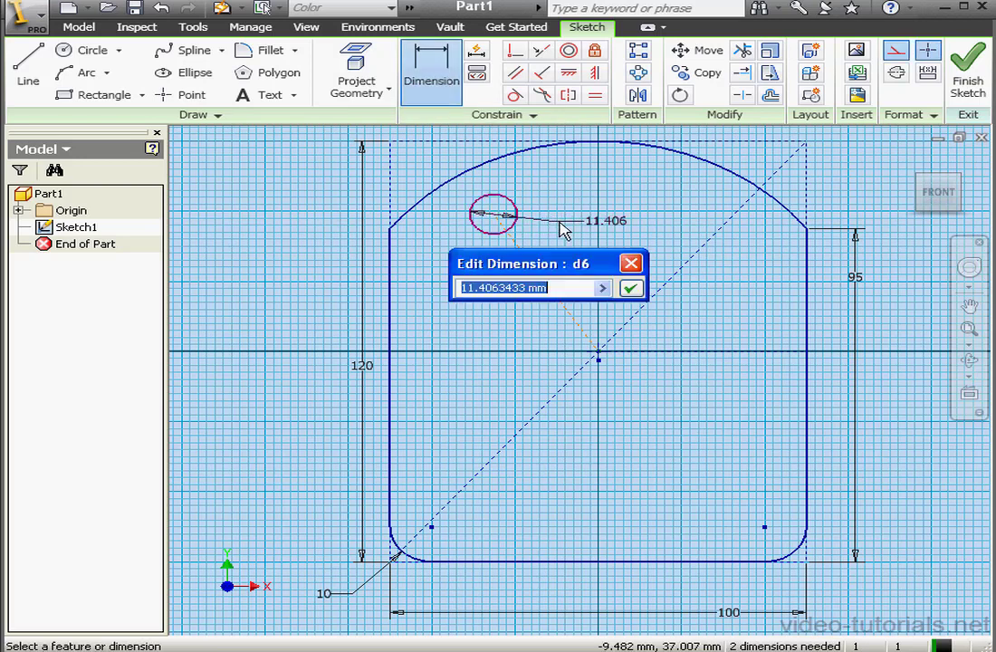
{"action": "type", "text": "15"}
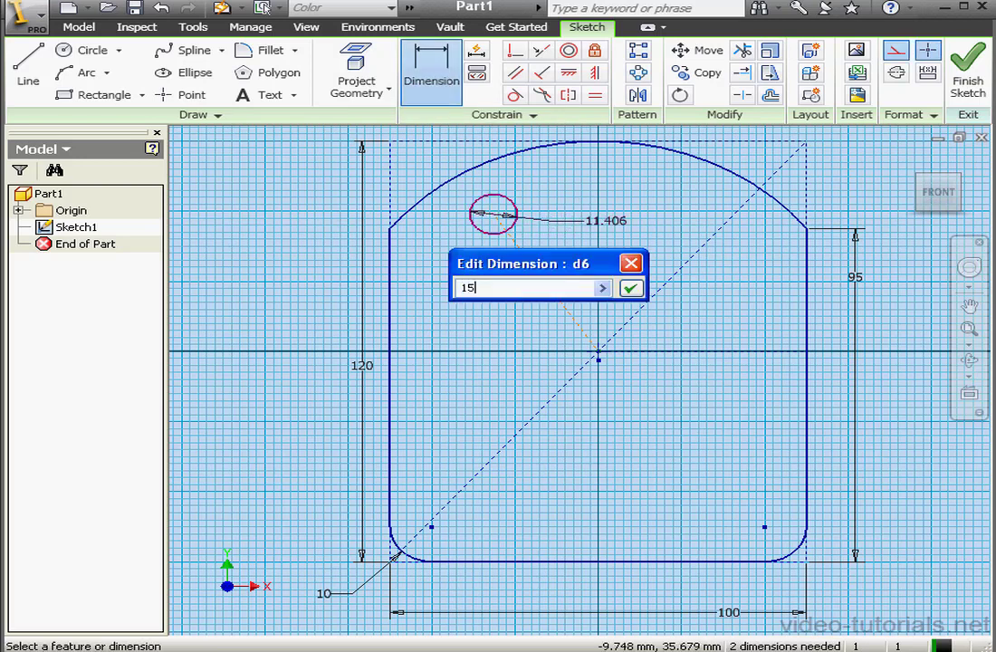
{"action": "left_click", "coordinate": [630, 288]}
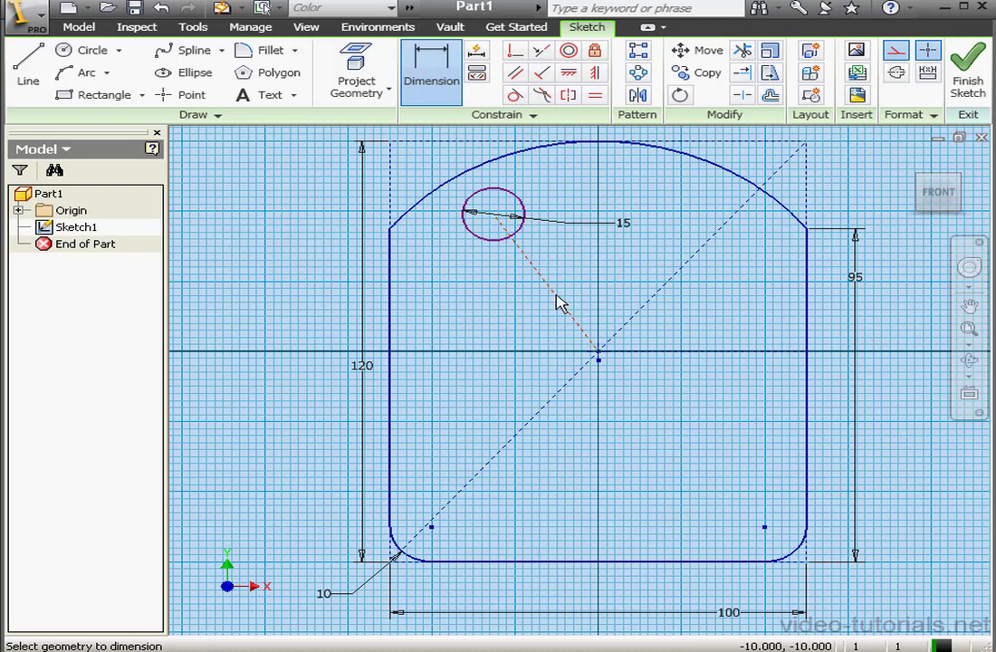
- Add an aligned dimension to the slanted construction line between the circle's centre and the origin and set it to 40 mm
{"action": "right_click", "coordinate": [538, 308]}
{"action": "left_click", "coordinate": [601, 335]}
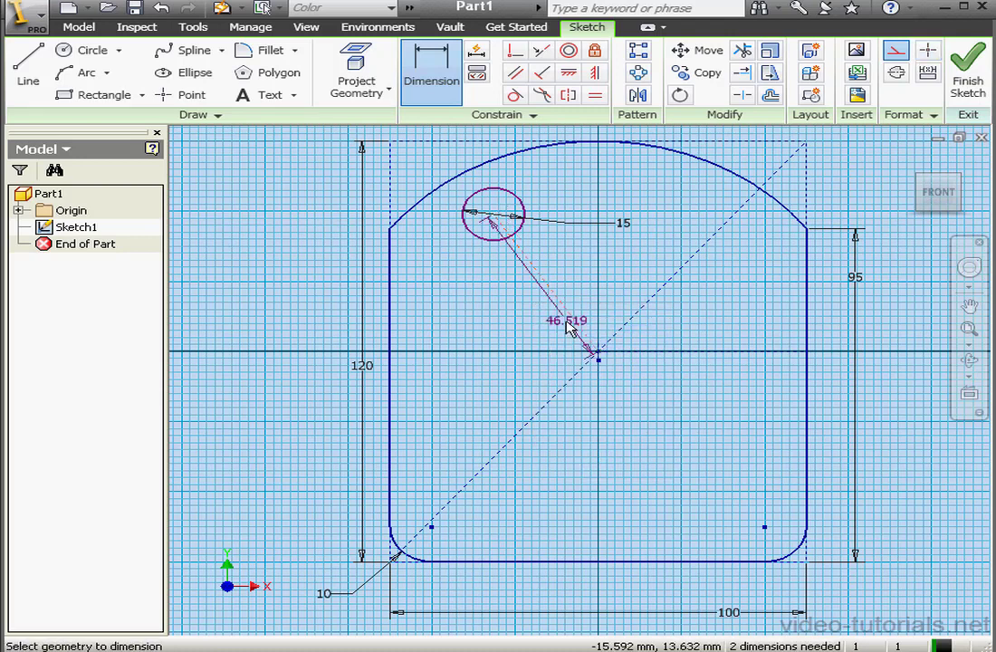
{"action": "left_click", "coordinate": [544, 328]}
{"action": "type", "text": "4"}
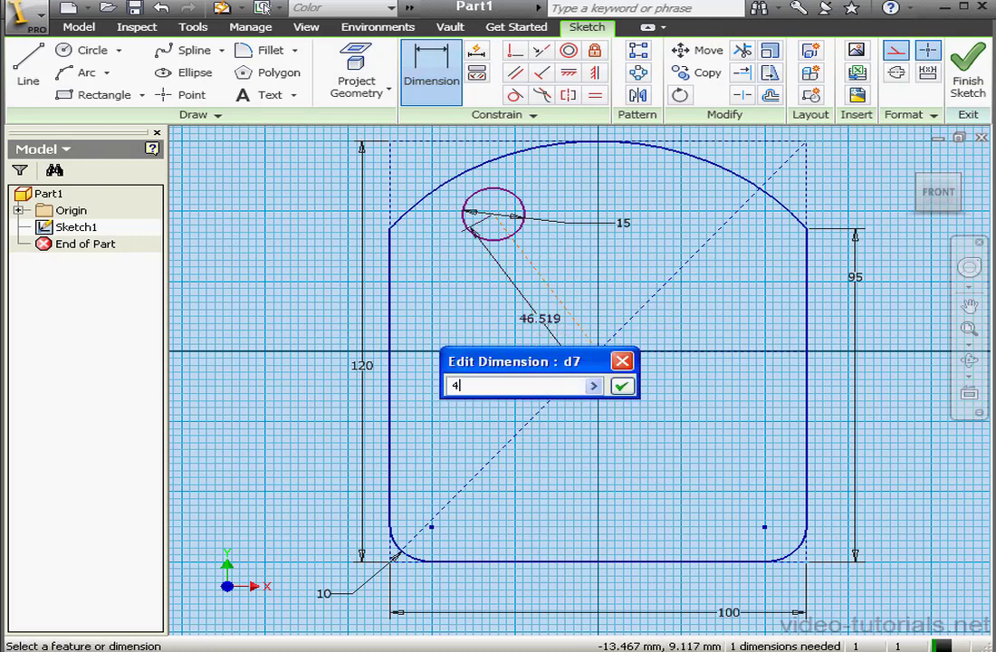
{"action": "type", "text": "0"}
{"action": "left_click", "coordinate": [621, 386]}
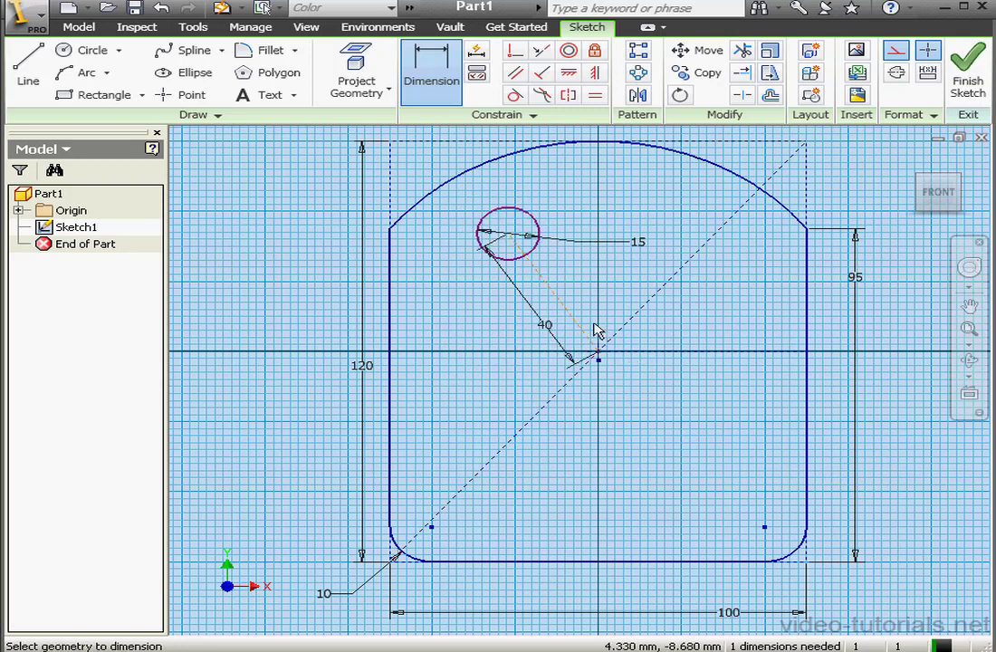
- Dimension the angle between the slanted and horizontal construction lines and set it to 115 degrees
{"action": "left_click", "coordinate": [579, 323]}
{"action": "left_click", "coordinate": [650, 348]}
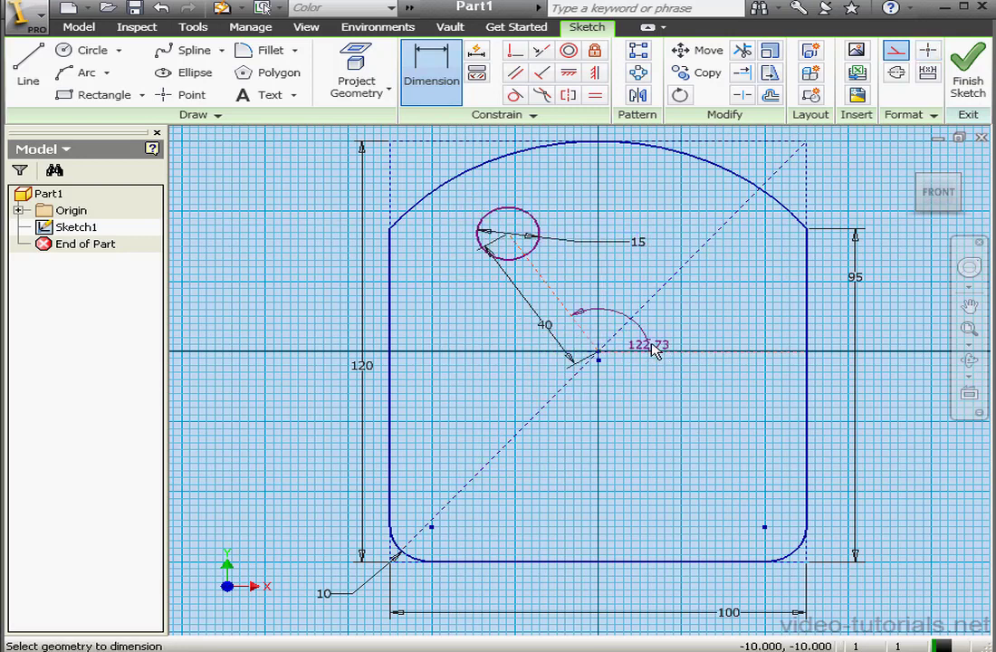
{"action": "left_click", "coordinate": [655, 350]}
{"action": "type", "text": "11"}
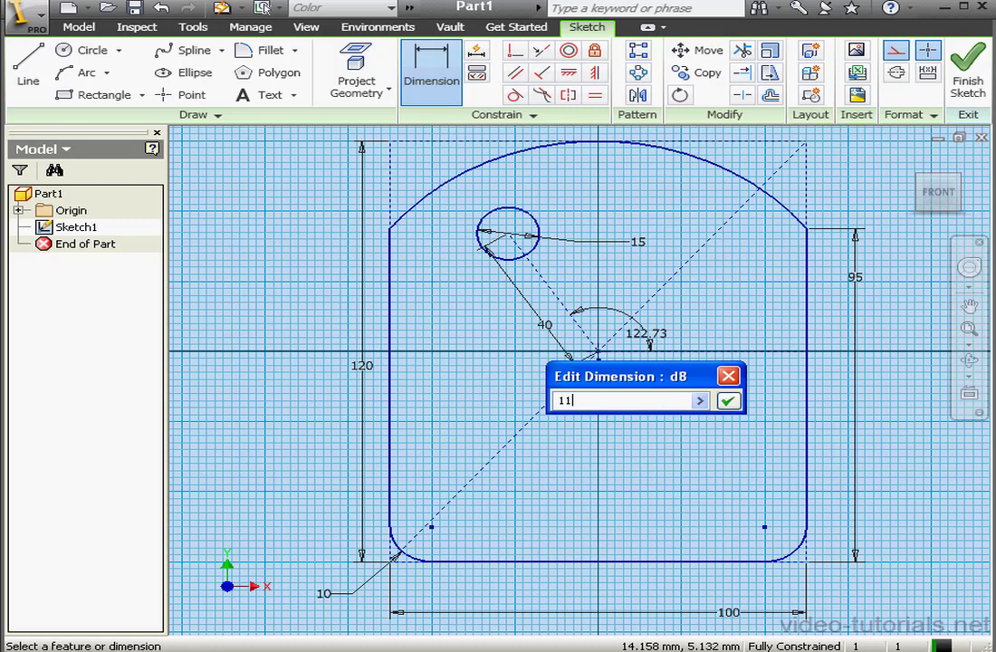
{"action": "type", "text": "5"}
{"action": "left_click", "coordinate": [727, 401]}
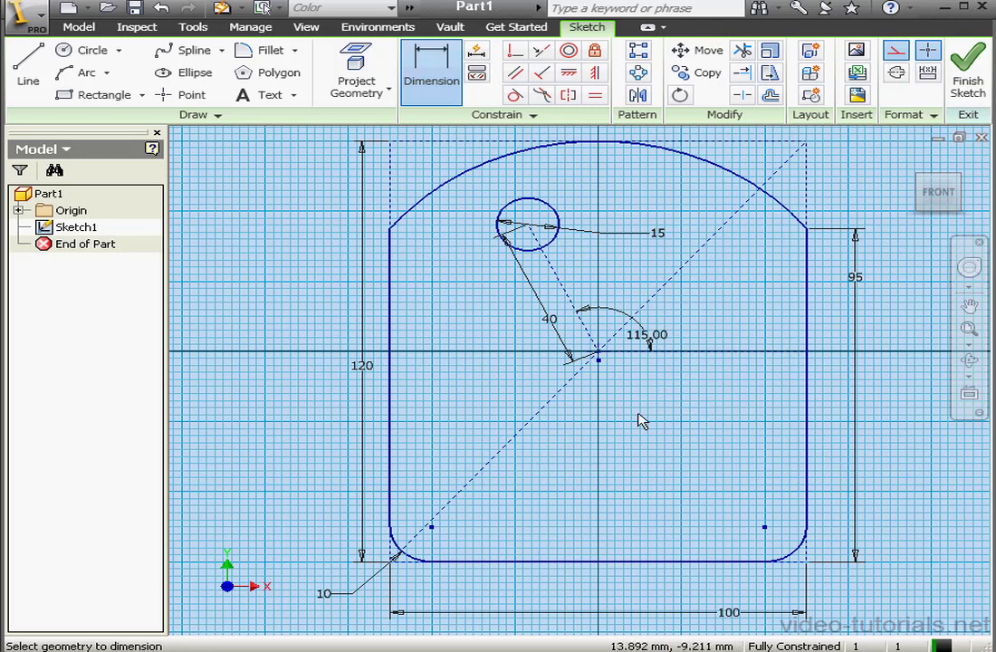
- Finish the sketch and extrude the profile area around the circle by 3 mm, leaving the circle as a hole
{"action": "left_click", "coordinate": [965, 77]}
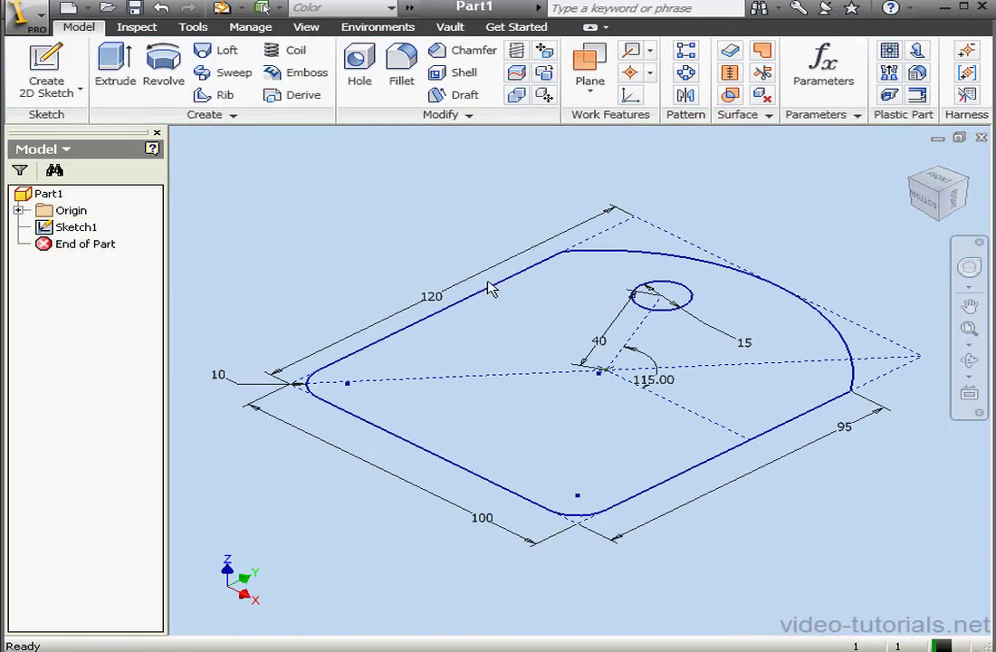
{"action": "left_click", "coordinate": [132, 95]}
{"action": "left_click_drag", "start_coordinate": [502, 242], "coordinate": [451, 239]}
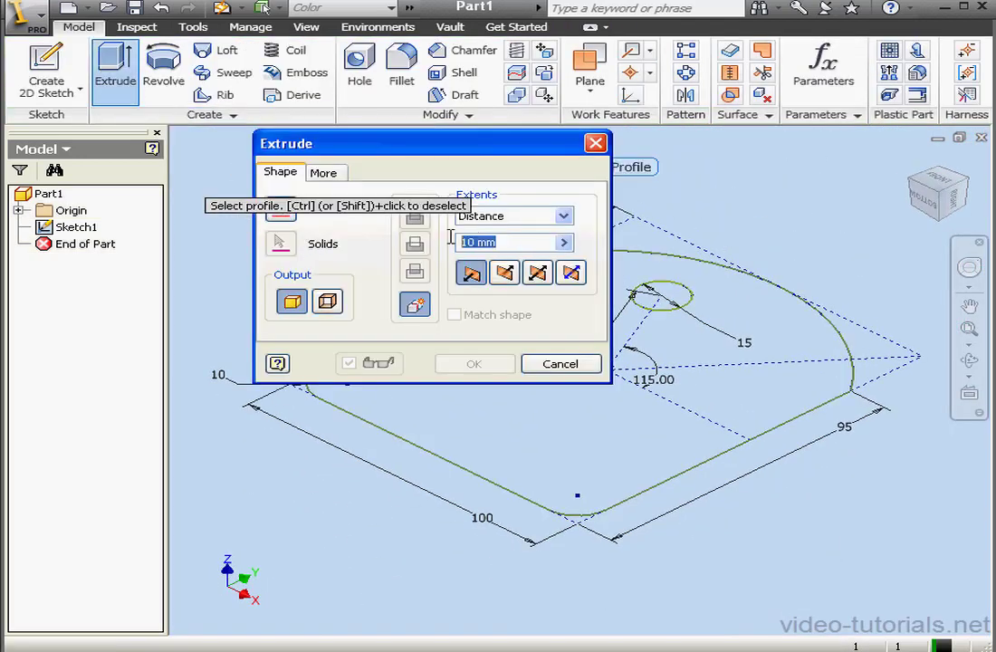
{"action": "type", "text": "3"}
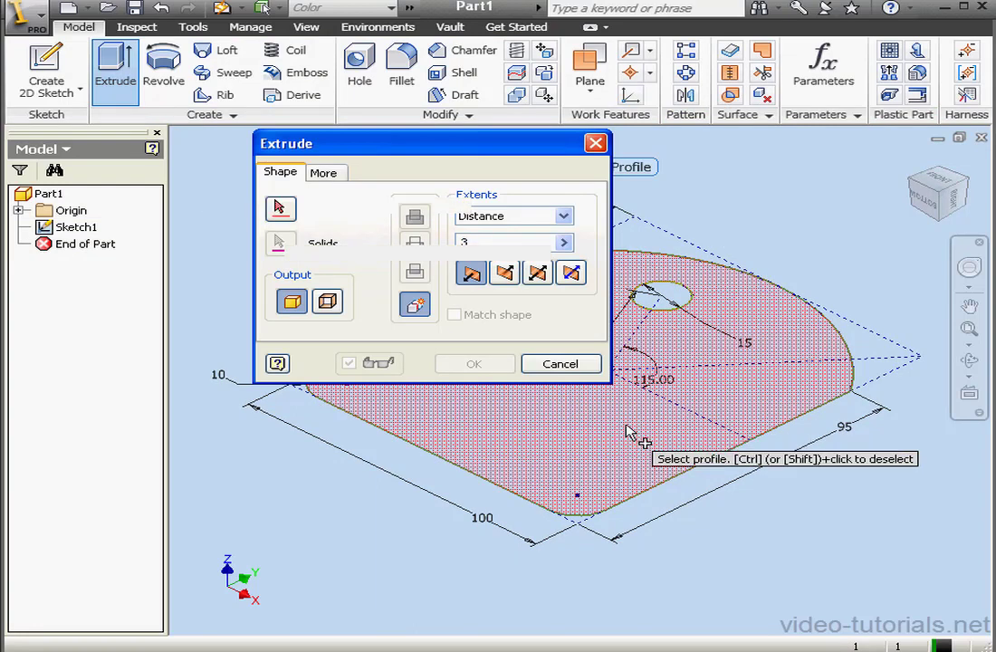
{"action": "left_click", "coordinate": [634, 439]}
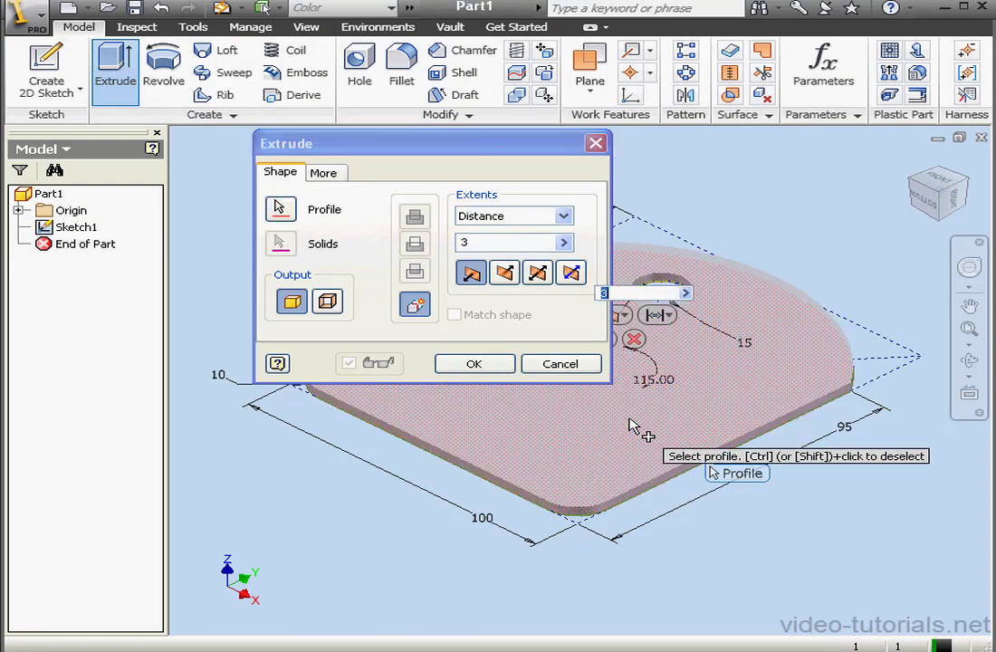
{"action": "left_click", "coordinate": [496, 366]}
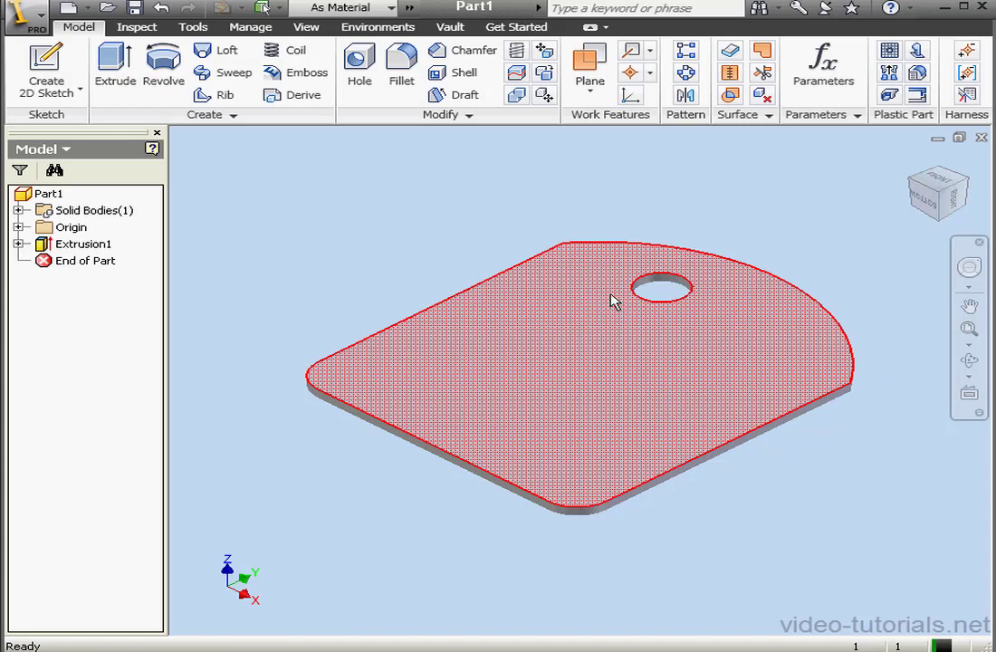